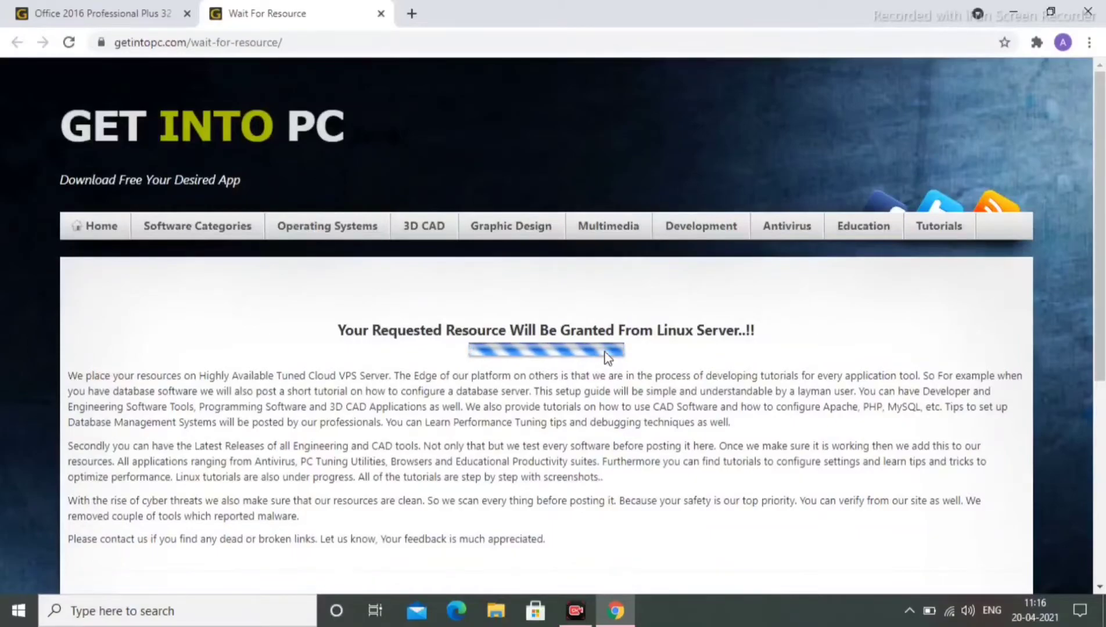
# Start downloading the additional fix from the Office 2016 Professional Plus page on Get Into PC
pyautogui.scroll(-6, 607, 357)
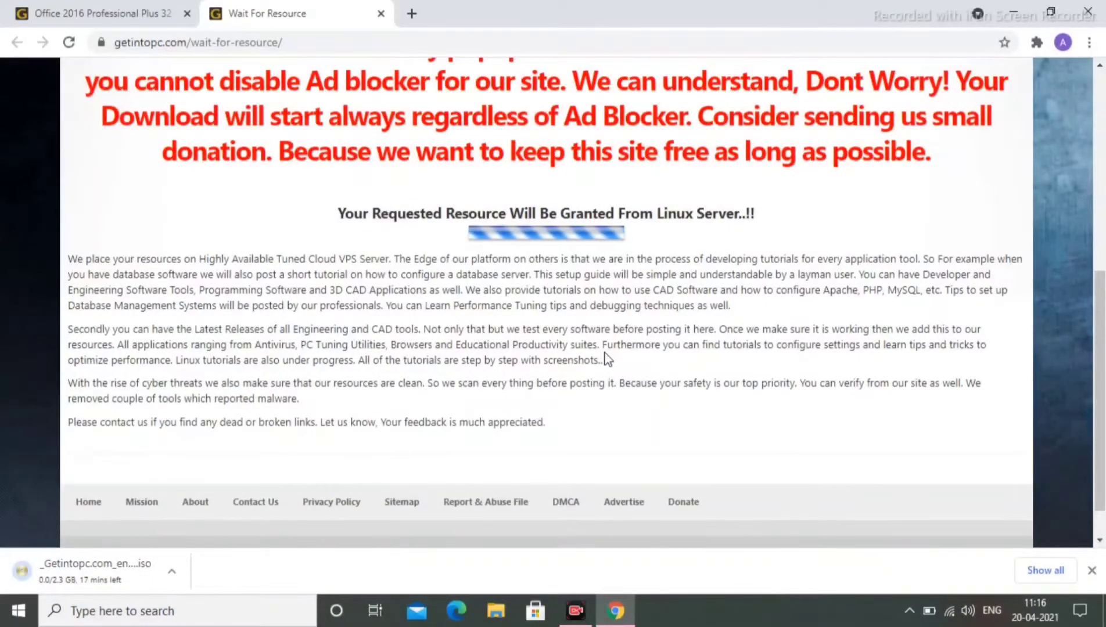
pyautogui.click(67, 8)
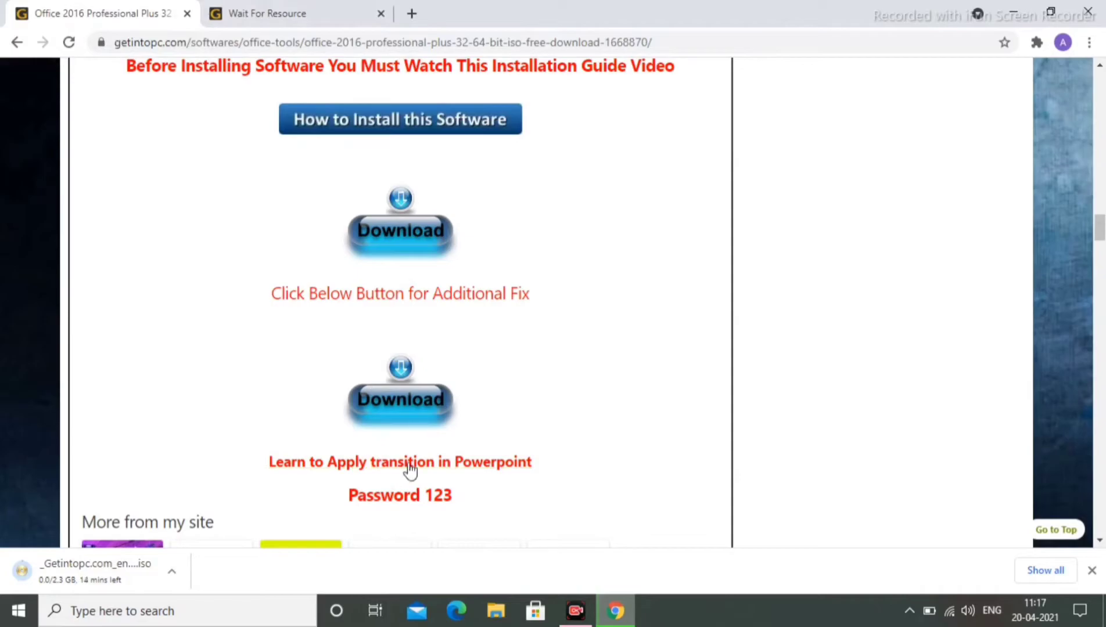
pyautogui.click(404, 419)
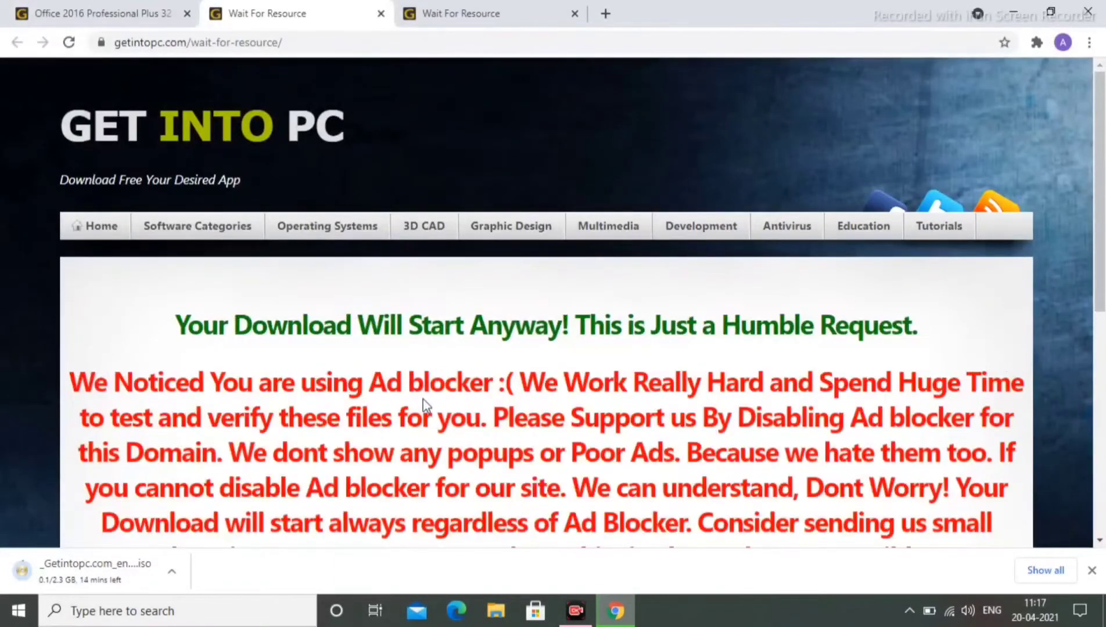
pyautogui.scroll(-5, 563, 401)
pyautogui.scroll(-2, 563, 400)
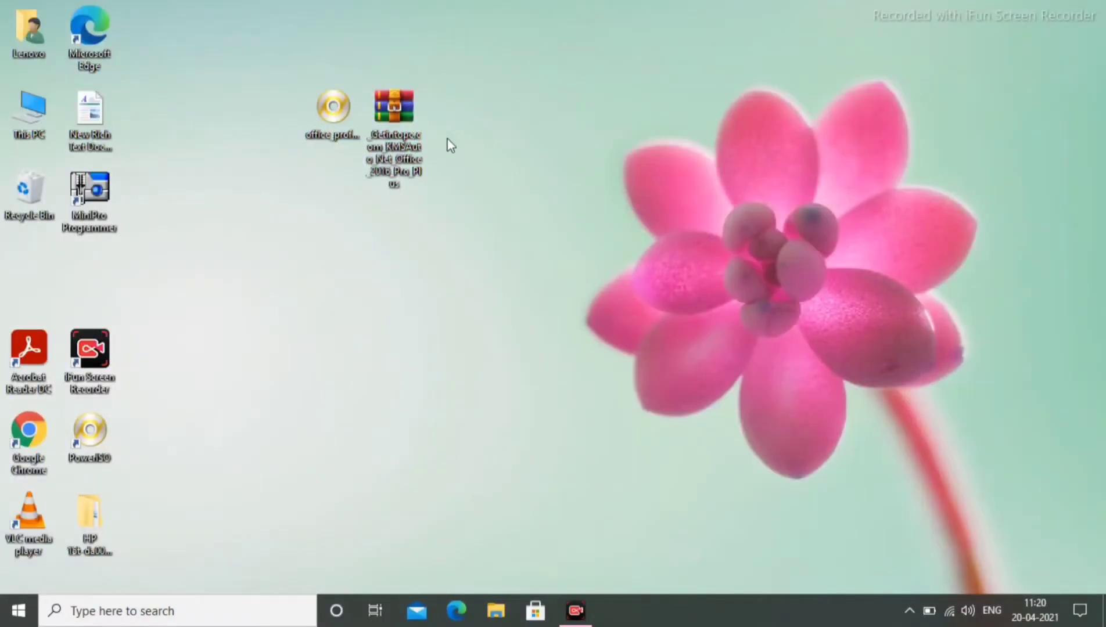
# Move the Office 2016 ISO icon farther from the archive on the desktop and open the ISO with Windows Explorer
pyautogui.moveTo(339, 109); pyautogui.dragTo(278, 109)
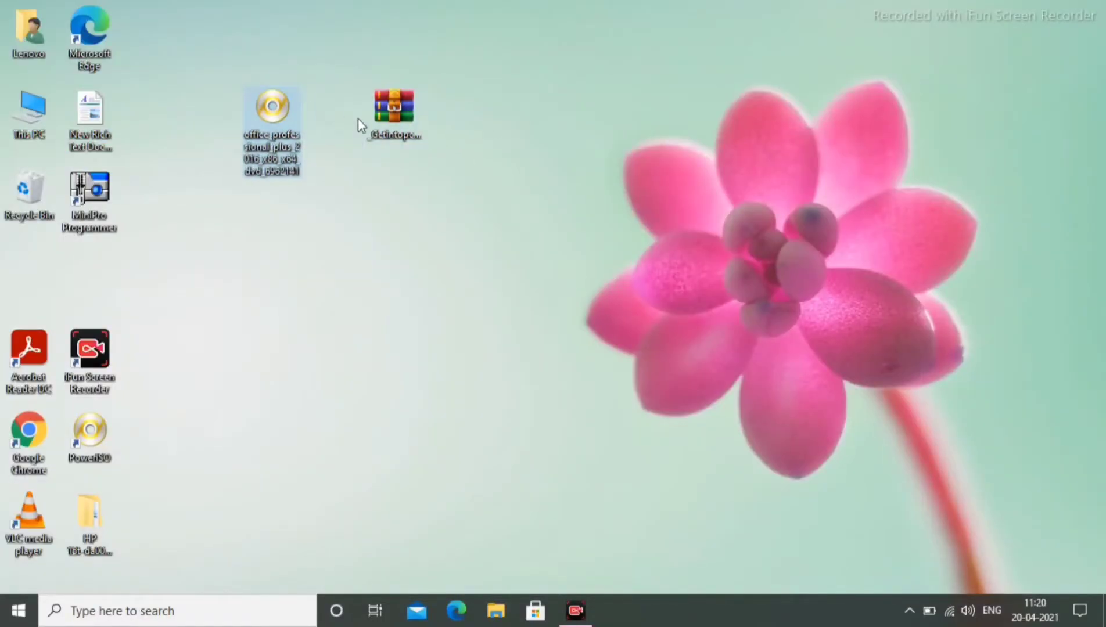
pyautogui.moveTo(409, 106); pyautogui.dragTo(383, 121)
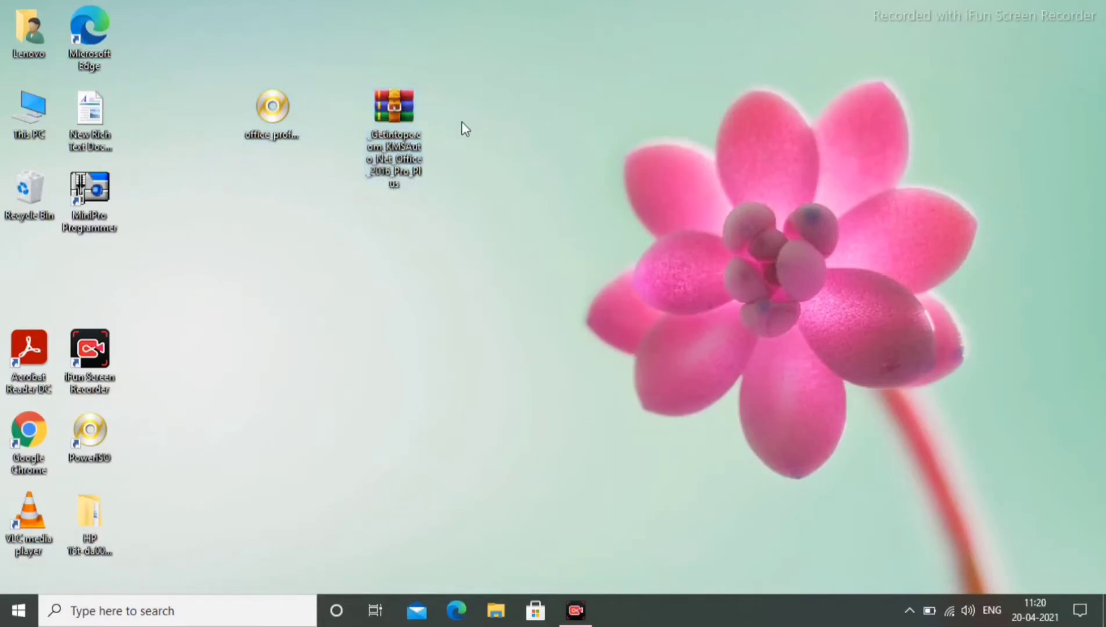
pyautogui.doubleClick(280, 105)
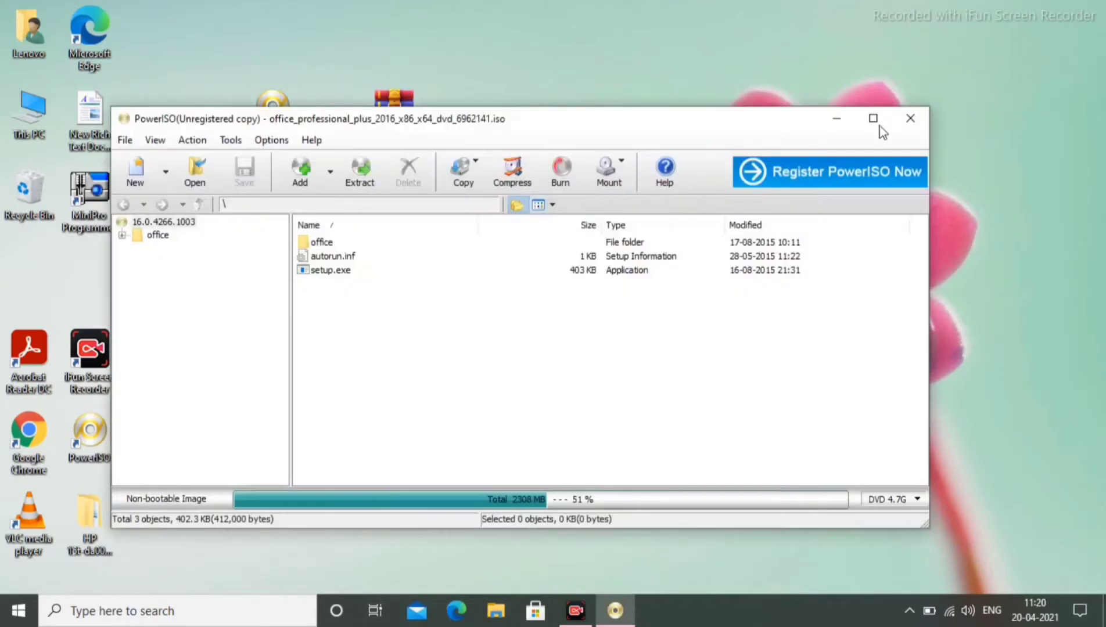
pyautogui.click(909, 119)
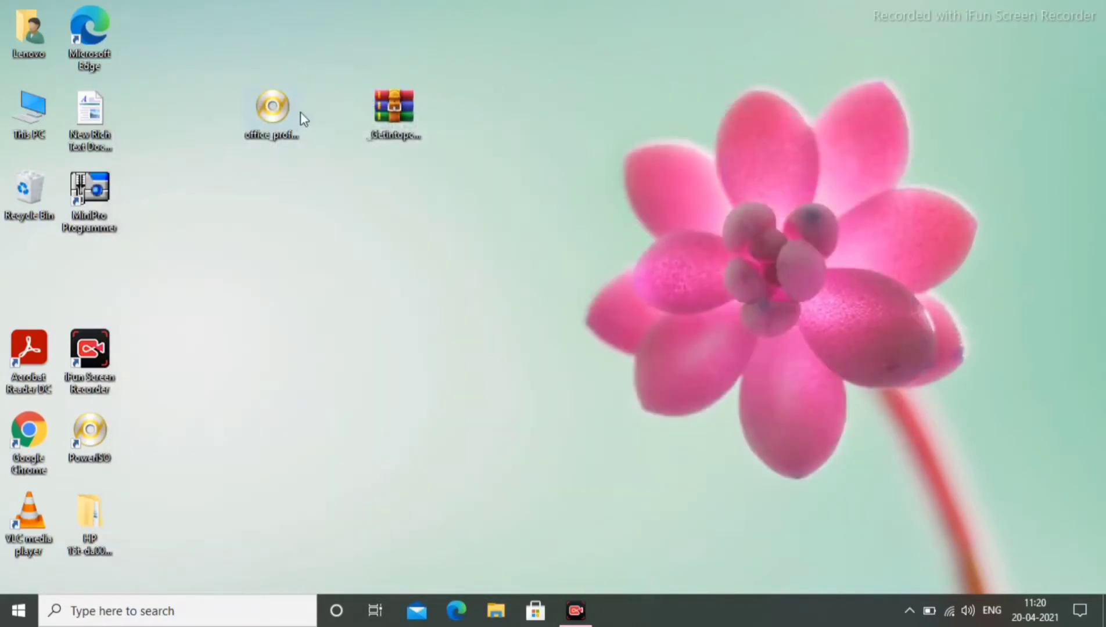
pyautogui.rightClick(259, 107)
pyautogui.moveTo(366, 191)
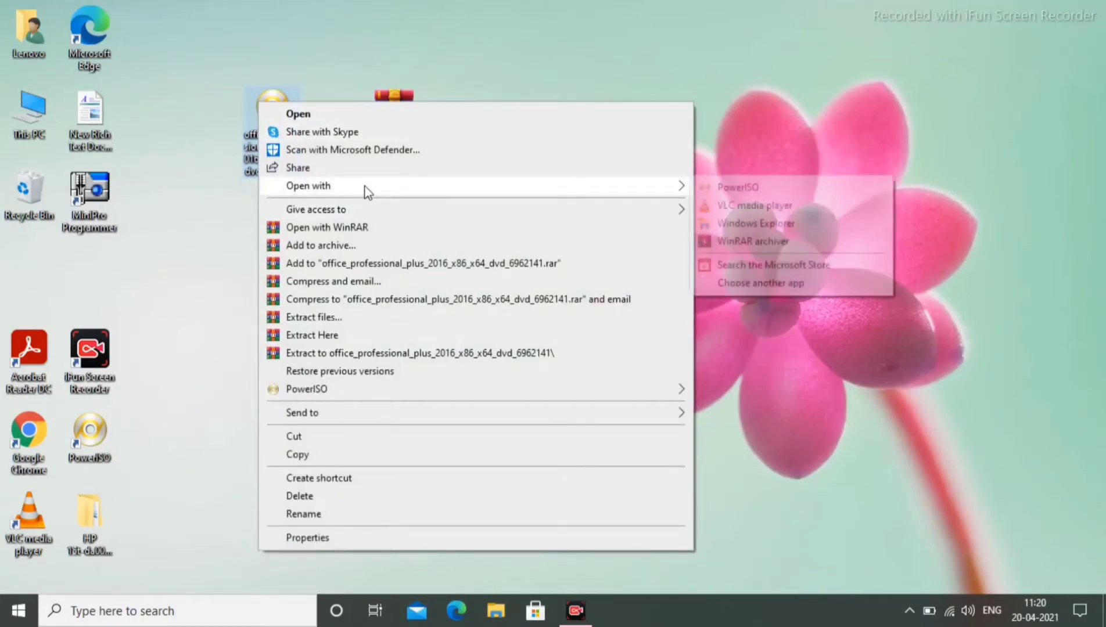
pyautogui.click(749, 224)
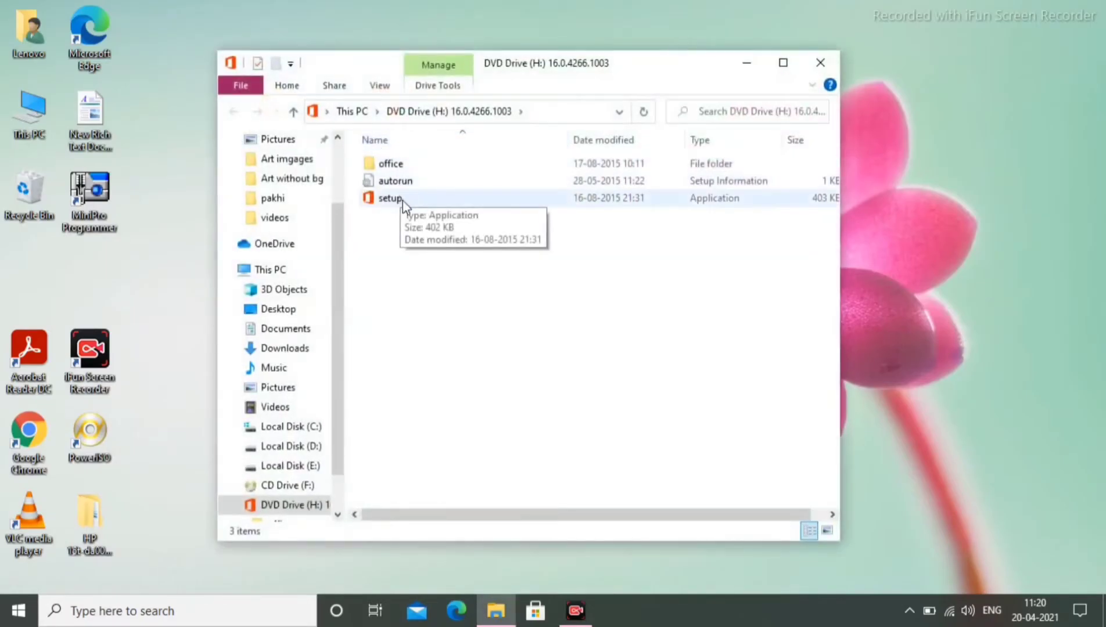
# Install Office by running setup from the mounted DVD drive, and close the installer once it finishes
pyautogui.click(390, 198)
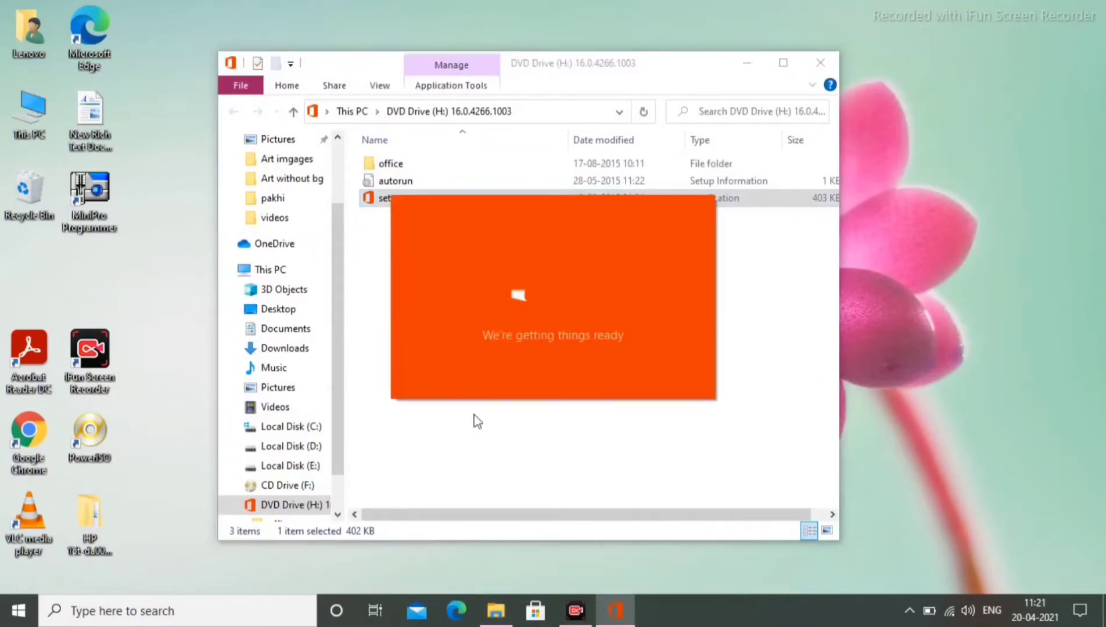
pyautogui.click(754, 62)
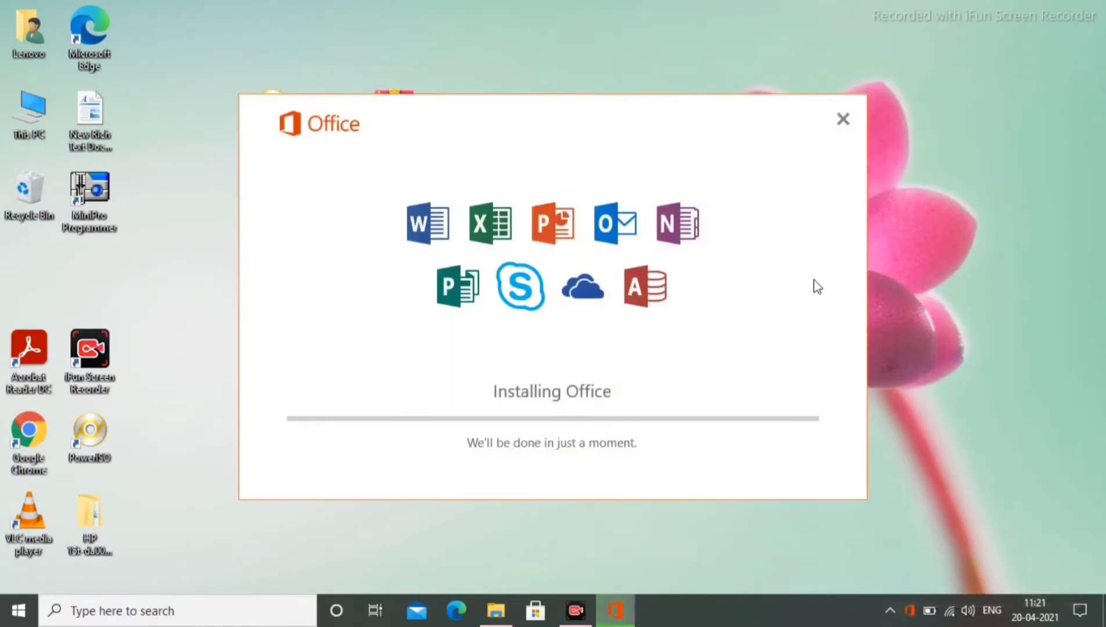
pyautogui.moveTo(599, 111); pyautogui.dragTo(600, 82)
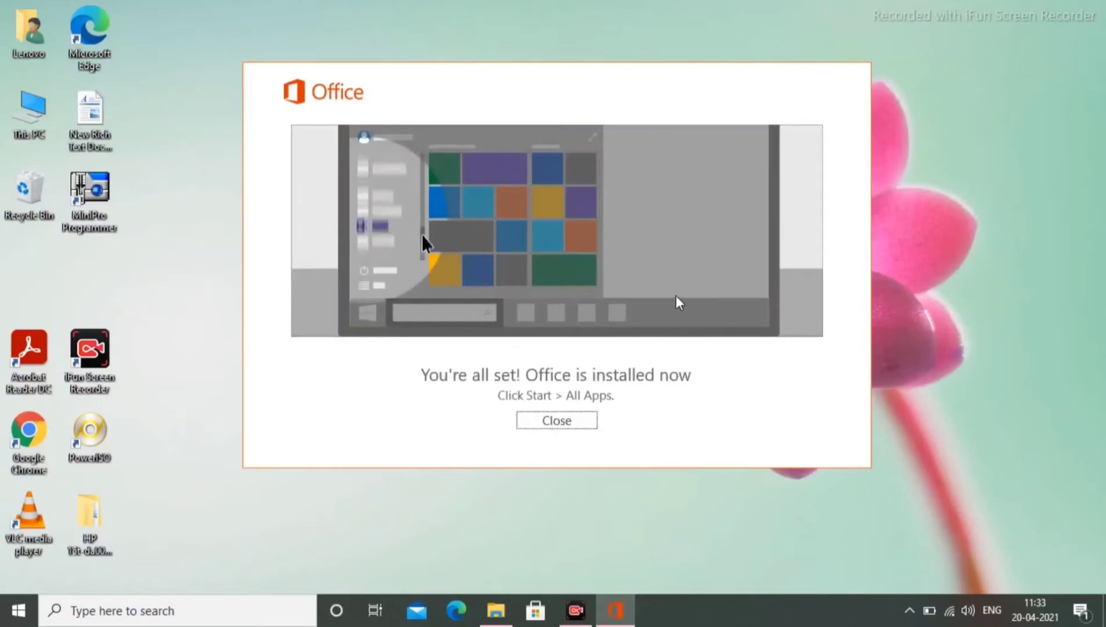
pyautogui.click(579, 431)
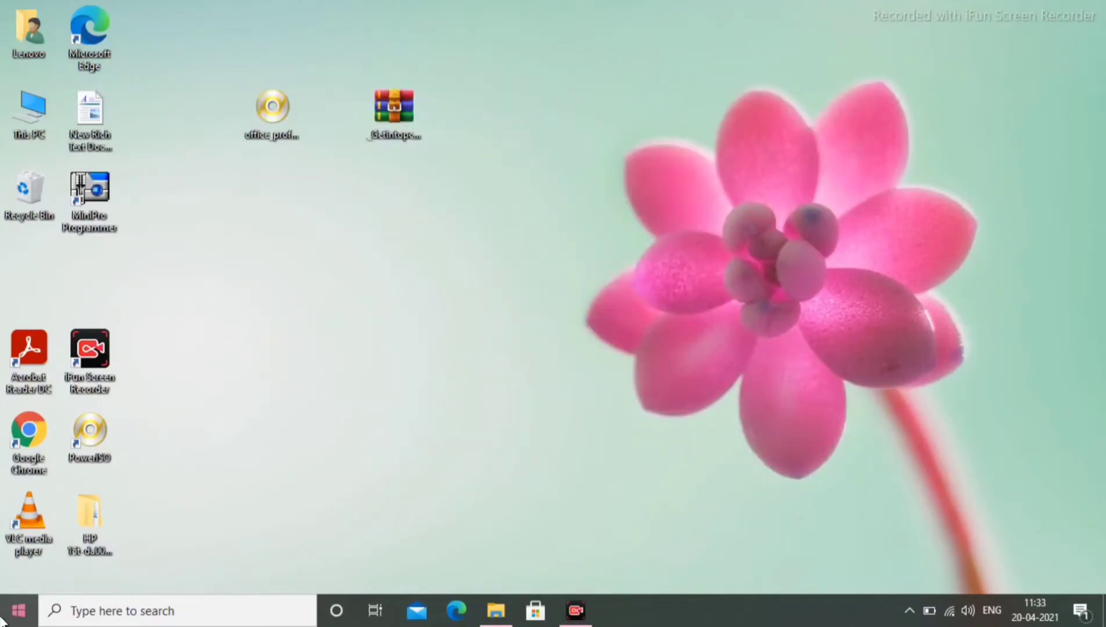
# Launch Word 2016, agree to the default program prompt, and create a blank document
pyautogui.click(18, 611)
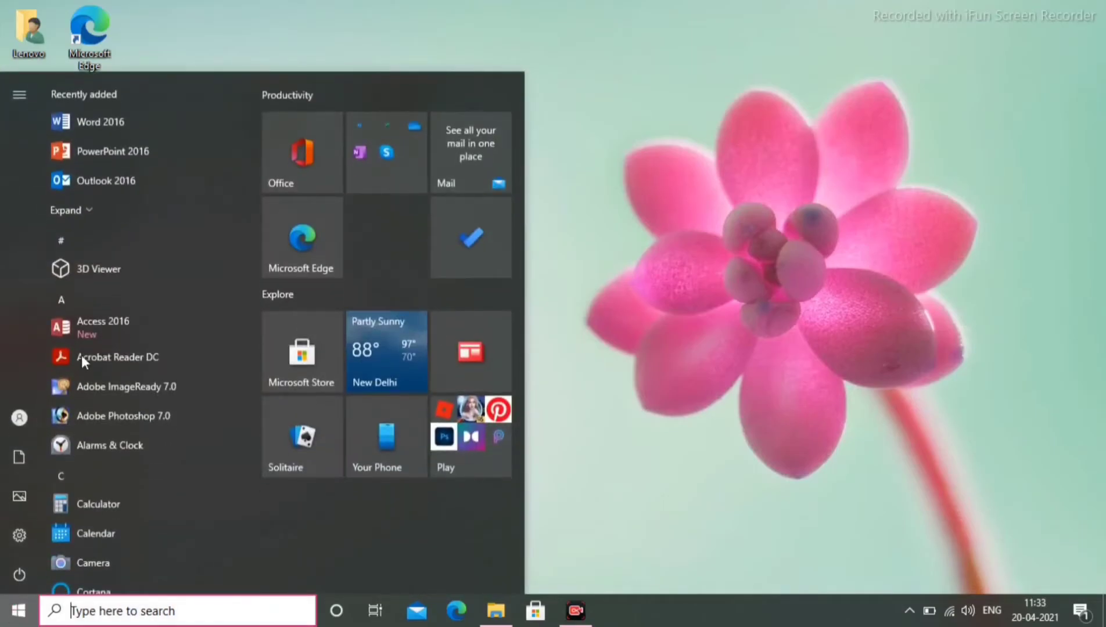
pyautogui.click(95, 124)
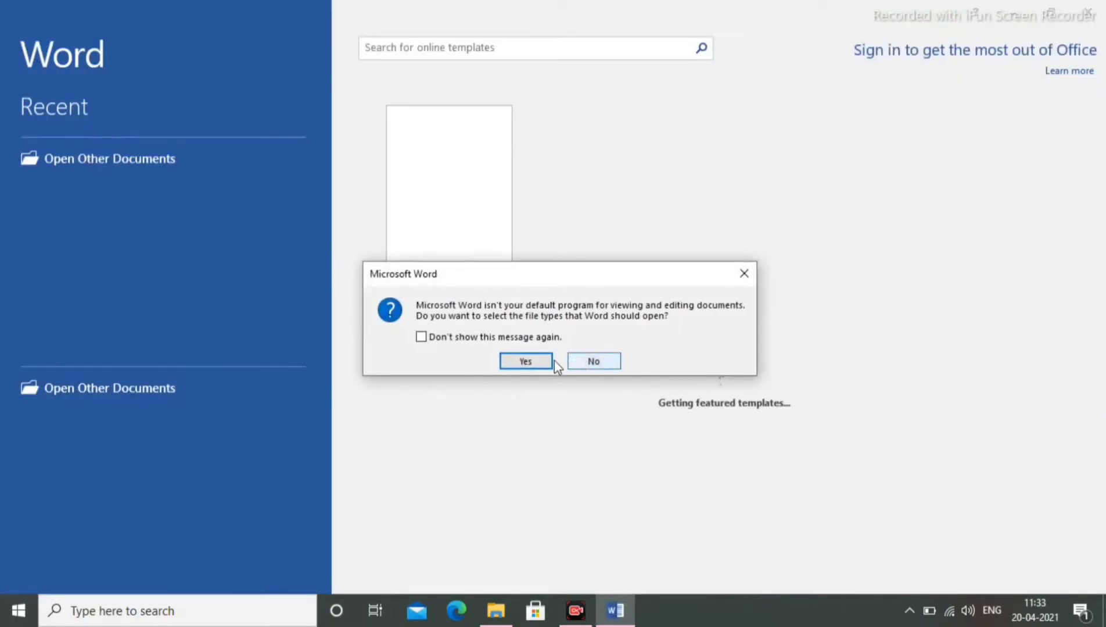
pyautogui.click(519, 361)
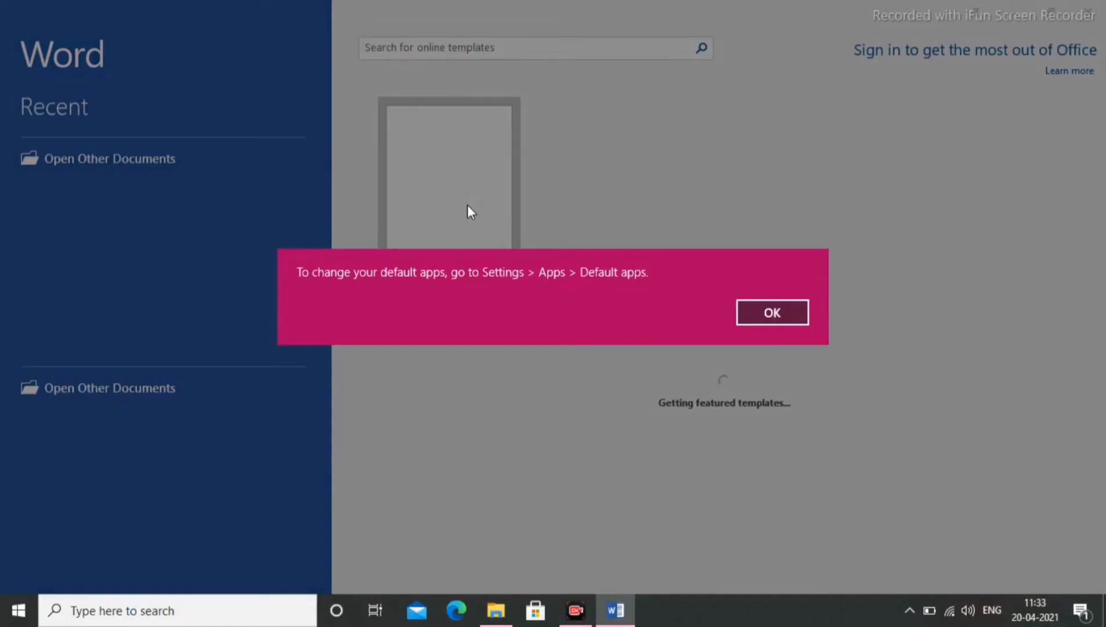
pyautogui.click(791, 313)
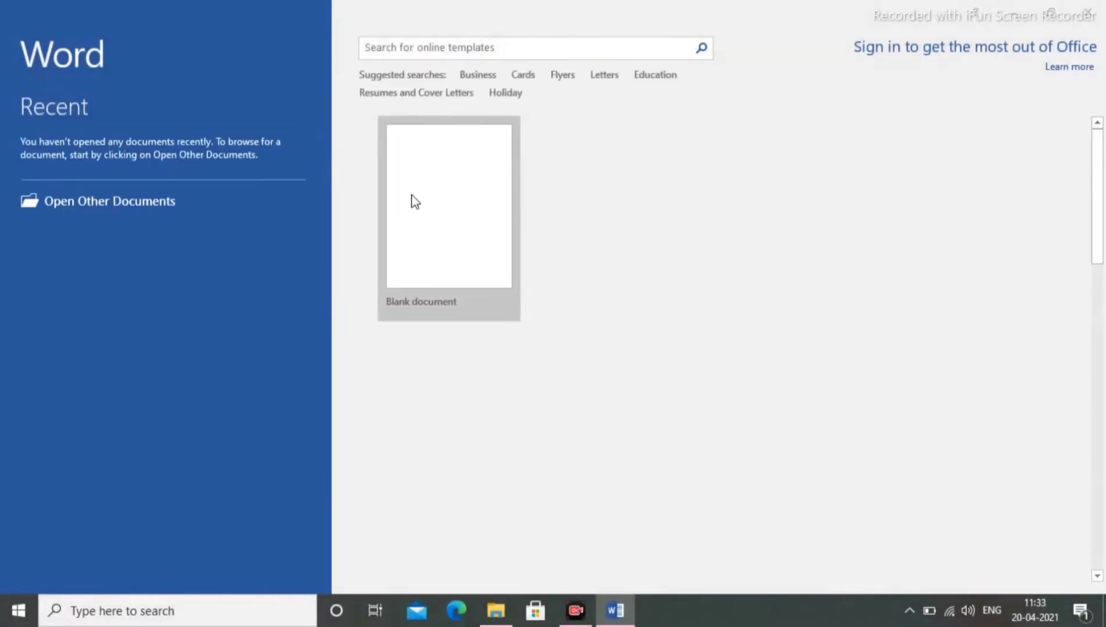
pyautogui.click(726, 209)
pyautogui.click(429, 221)
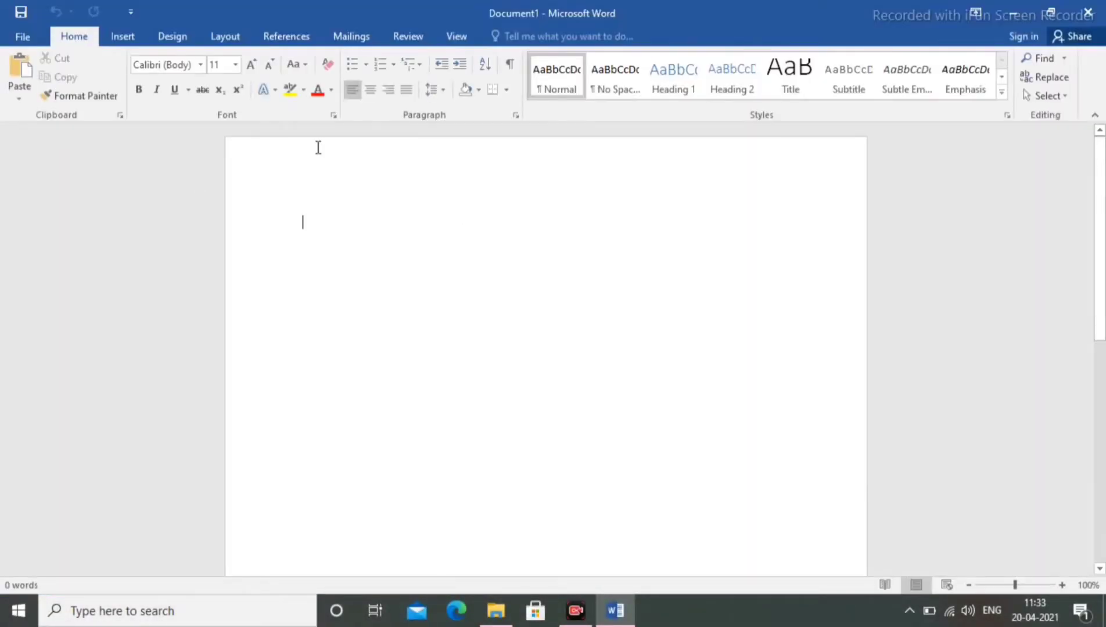
# Accept the Office license agreement, and view the product information on the Account page before closing Word
pyautogui.click(22, 36)
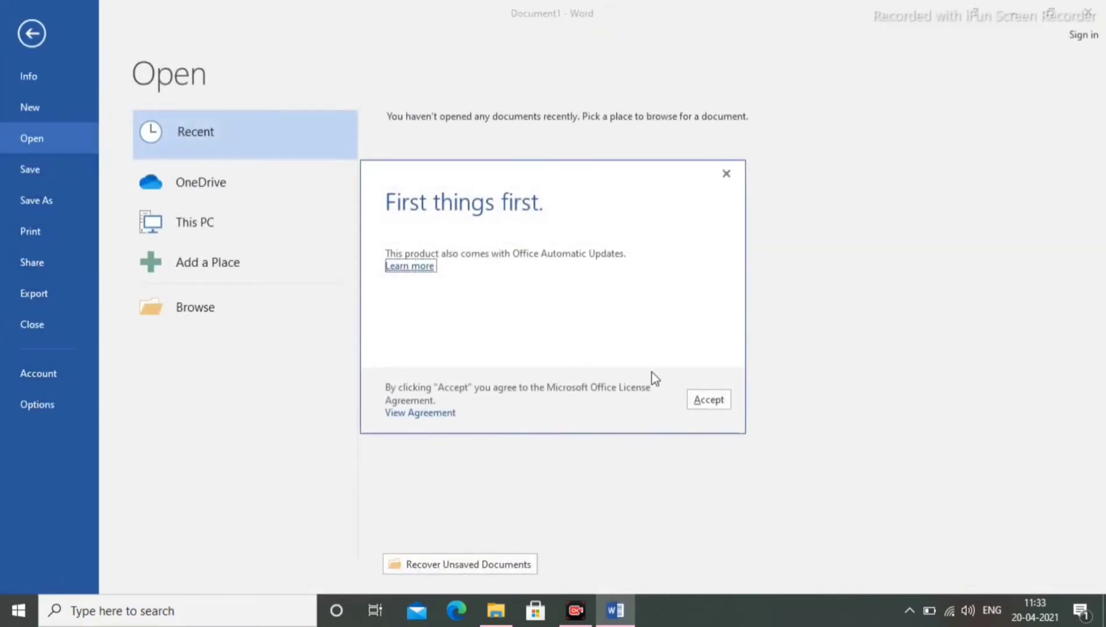
pyautogui.click(708, 400)
pyautogui.click(71, 377)
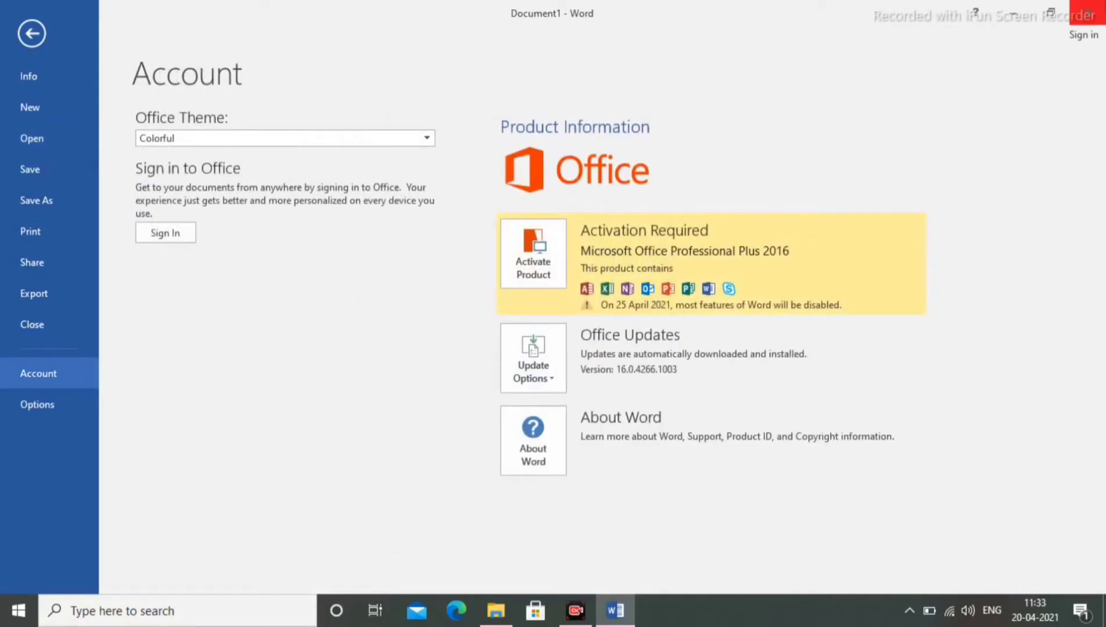
pyautogui.click(1086, 13)
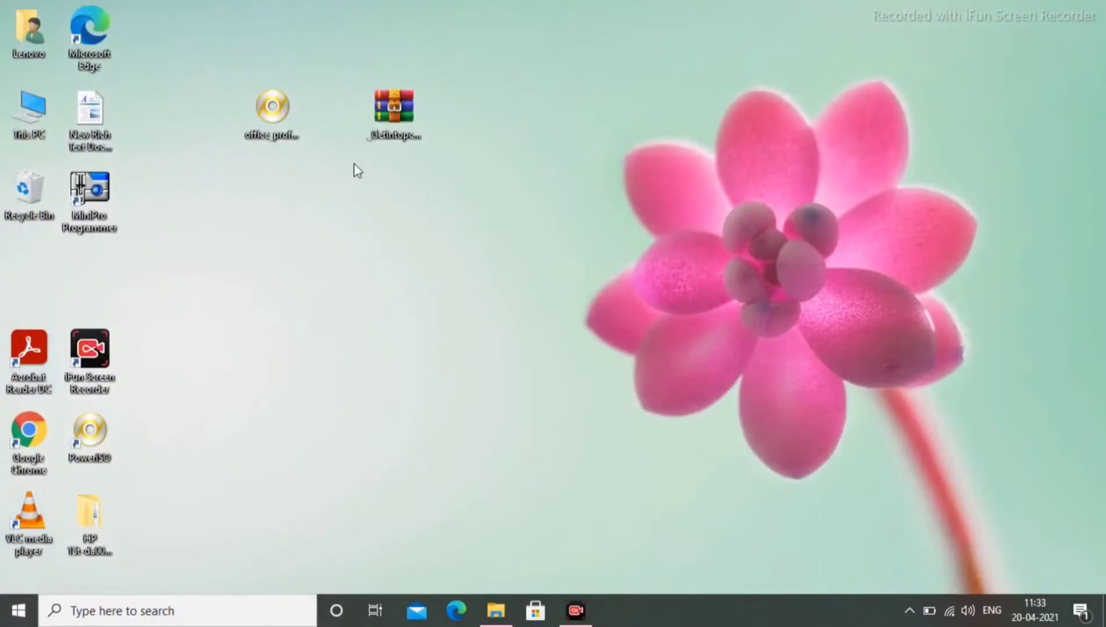
pyautogui.click(400, 134)
pyautogui.moveTo(474, 131); pyautogui.dragTo(355, 82)
pyautogui.click(402, 193)
# Search Windows for "defe" and open Virus & threat protection through the Windows Security settings
pyautogui.click(18, 611)
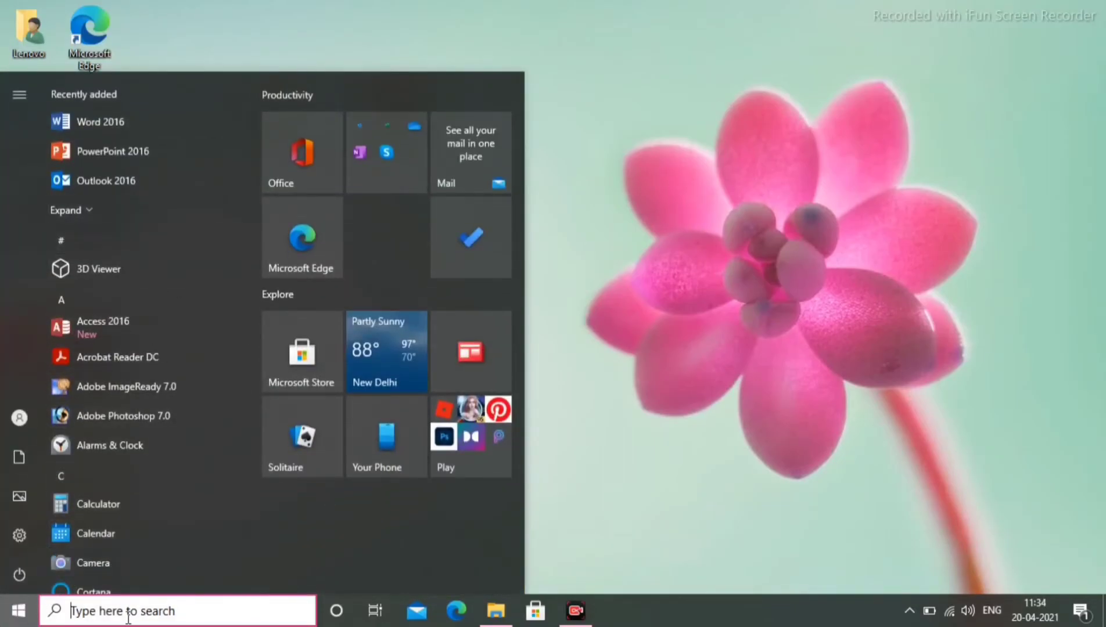
pyautogui.write('defe')
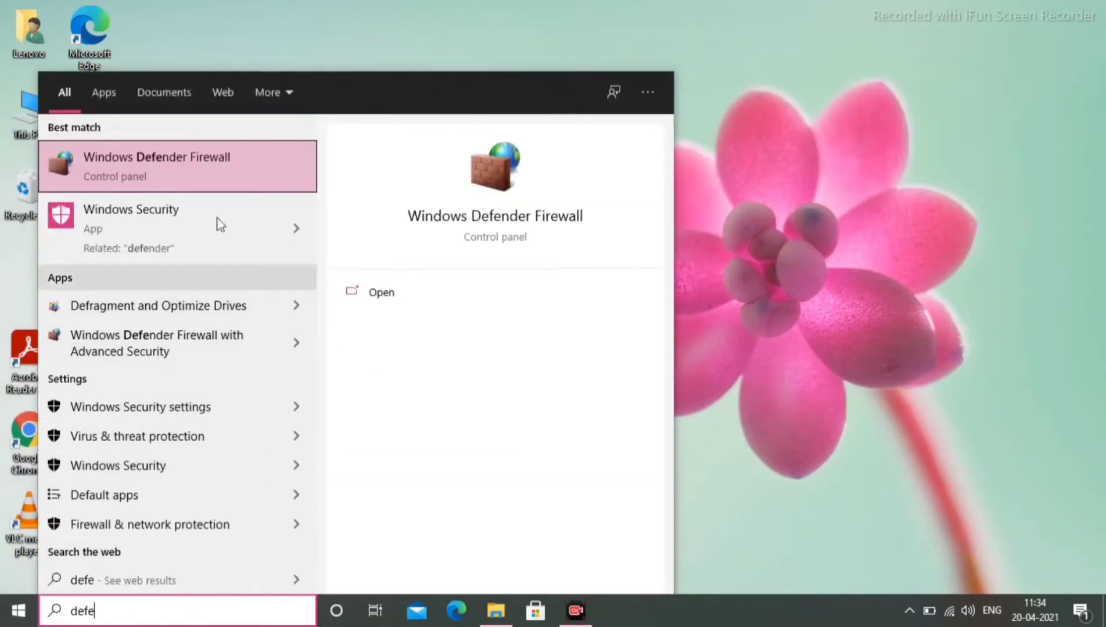
pyautogui.click(170, 401)
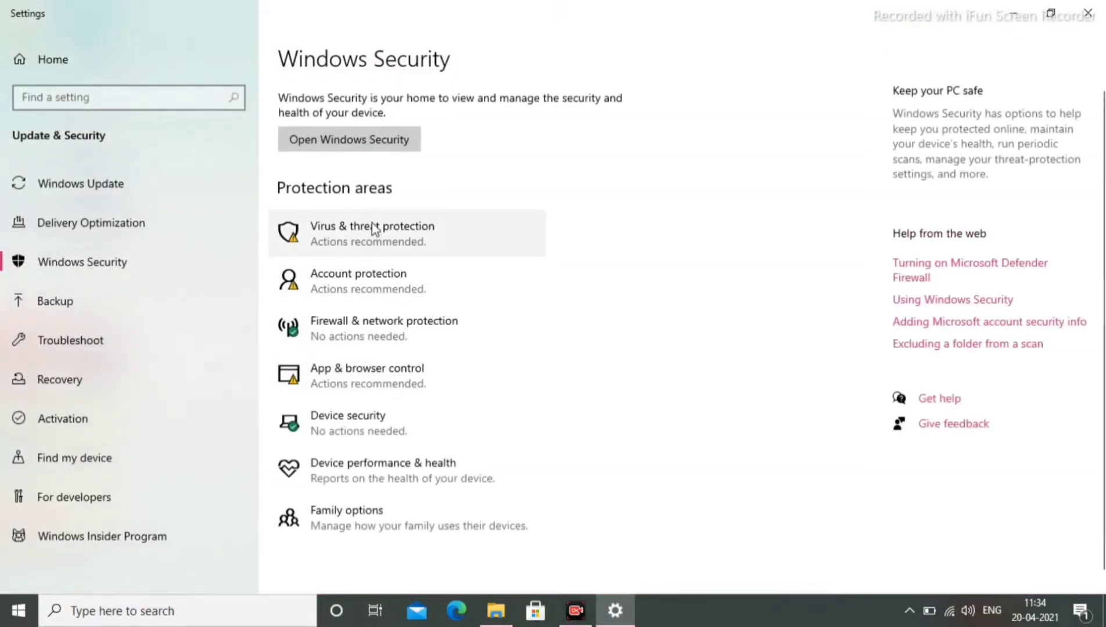
pyautogui.click(373, 224)
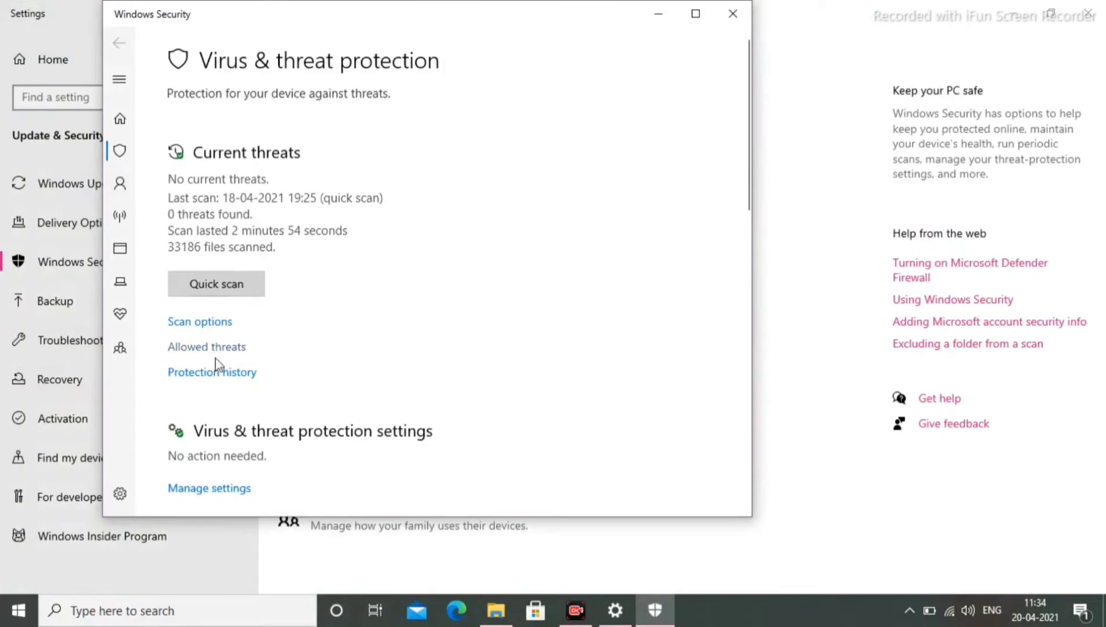
# Turn off Real-time protection in the Virus & threat protection settings, and close Windows Security and Settings
pyautogui.scroll(-2, 382, 338)
pyautogui.scroll(-1, 382, 338)
pyautogui.click(222, 342)
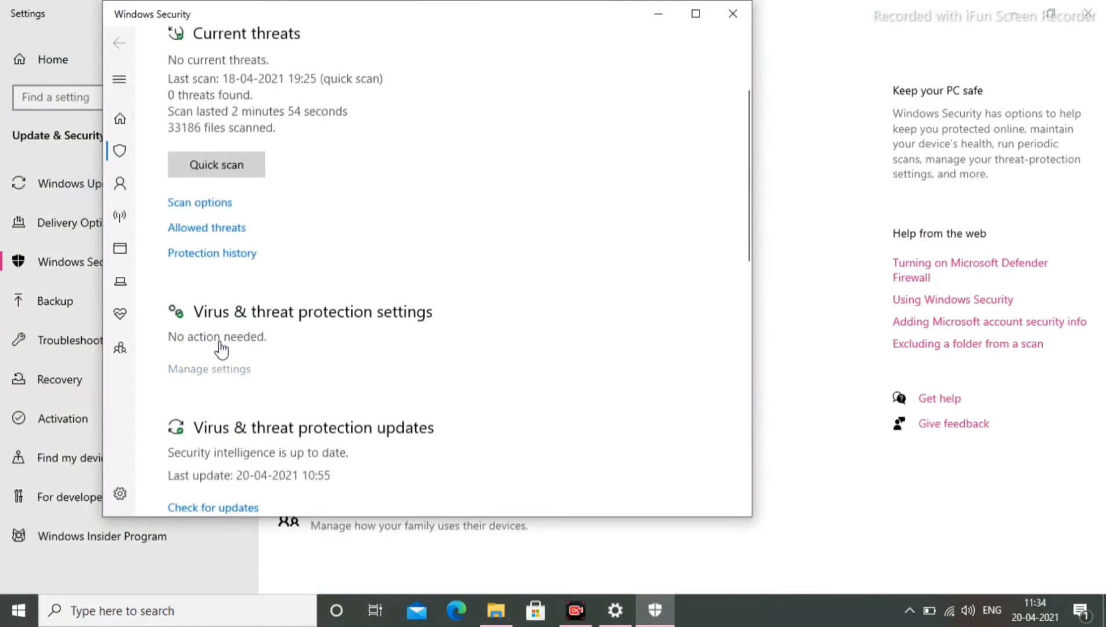
pyautogui.click(185, 257)
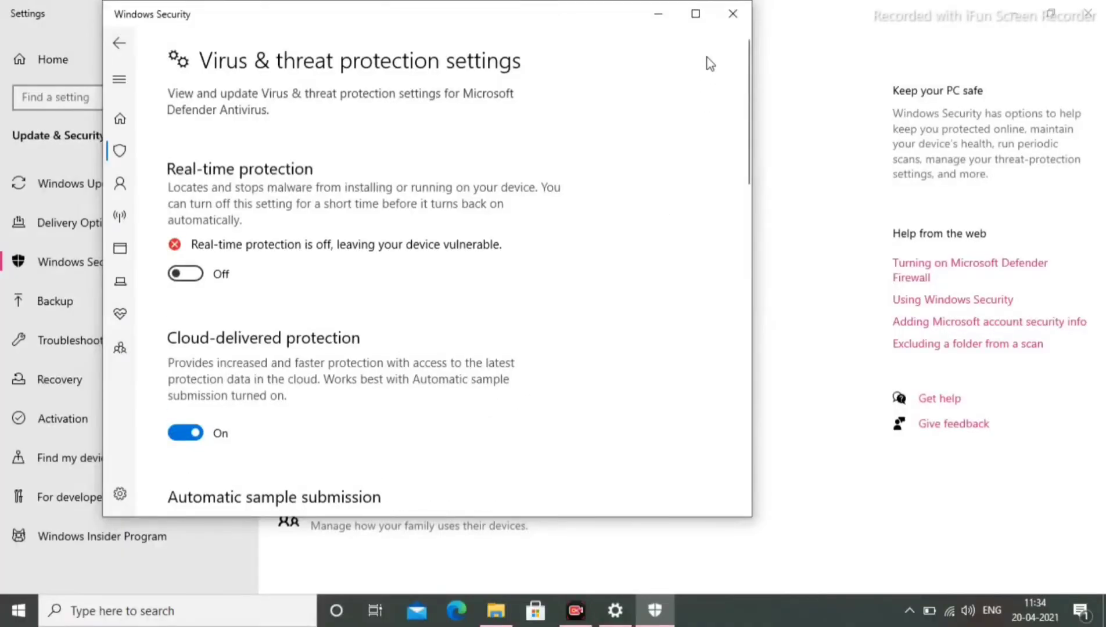
pyautogui.click(747, 13)
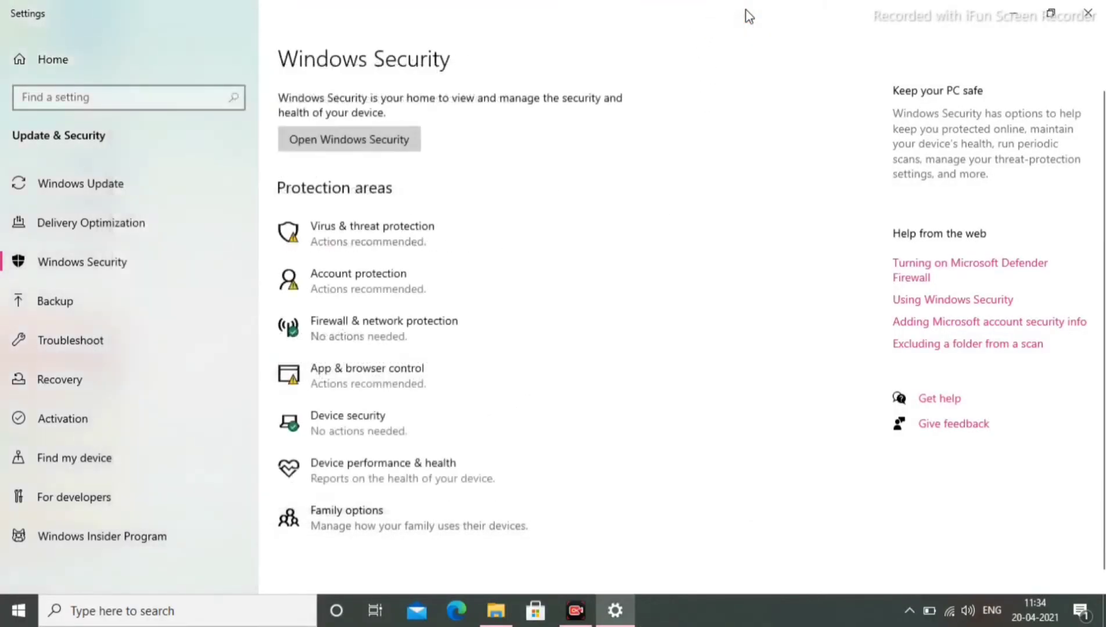
pyautogui.click(1091, 11)
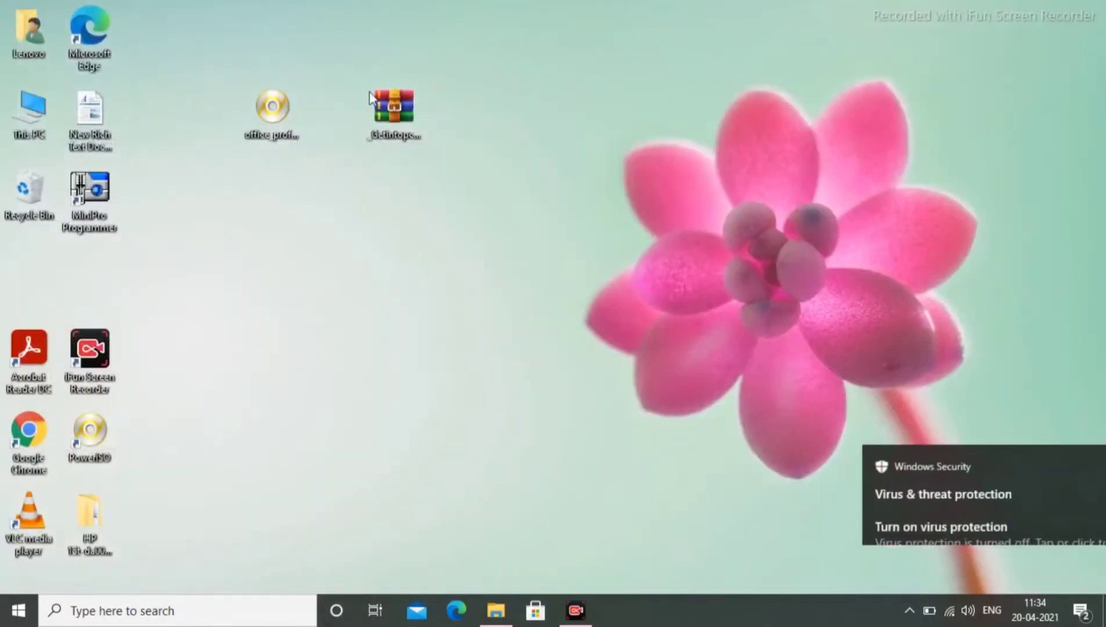
# Open the KMSAuto Net Office 2016 archive from the desktop and enter the archive password with Show password enabled
pyautogui.click(393, 117)
pyautogui.doubleClick(393, 118)
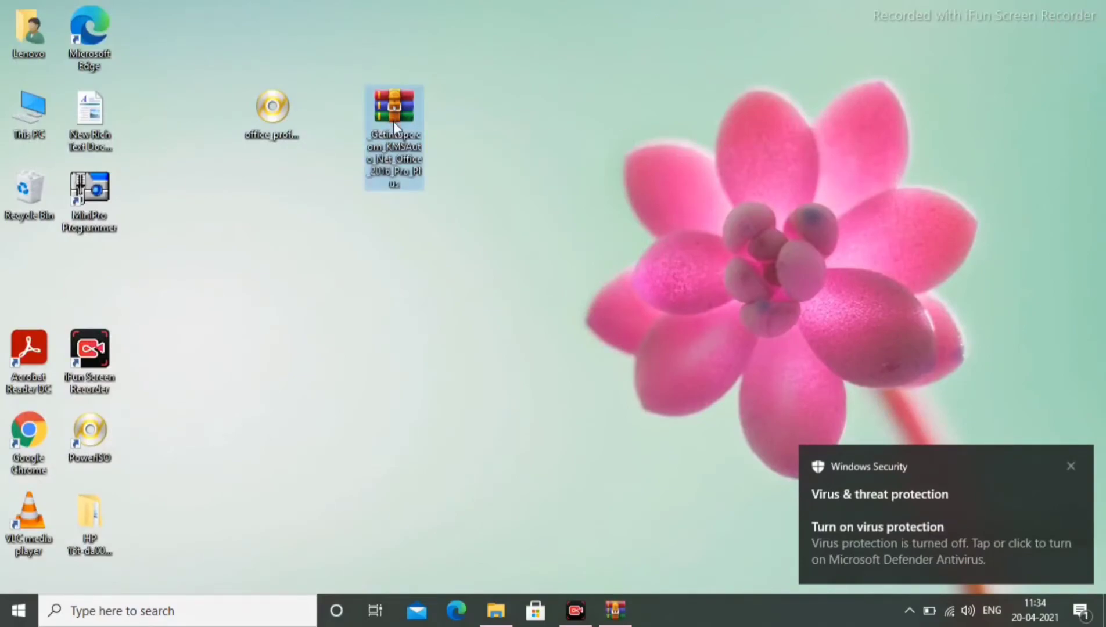
pyautogui.click(617, 608)
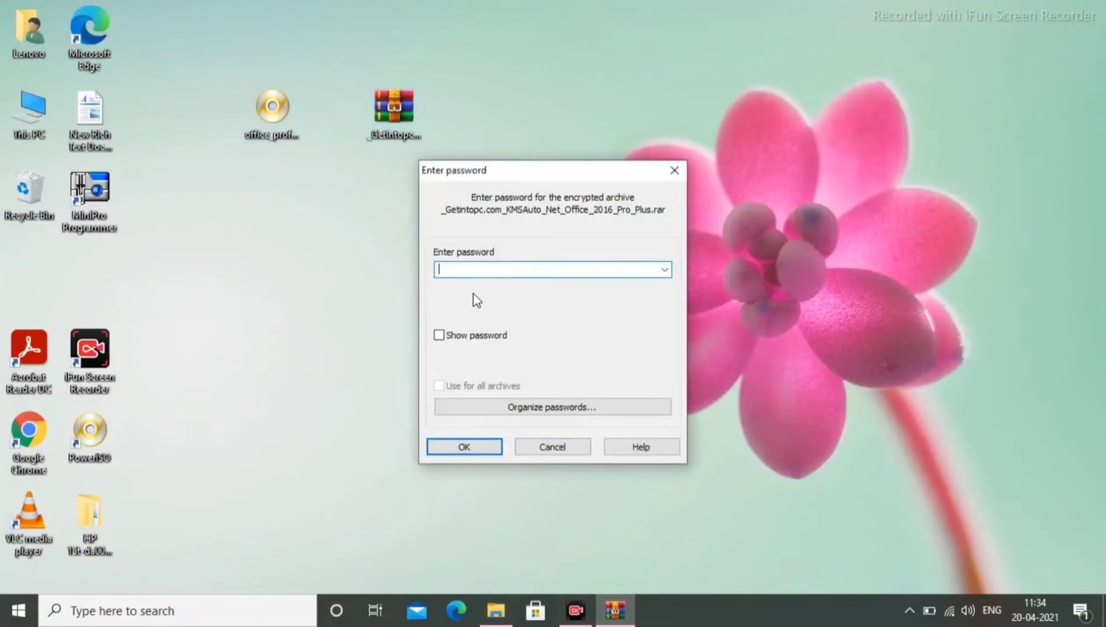
pyautogui.click(483, 341)
pyautogui.click(459, 447)
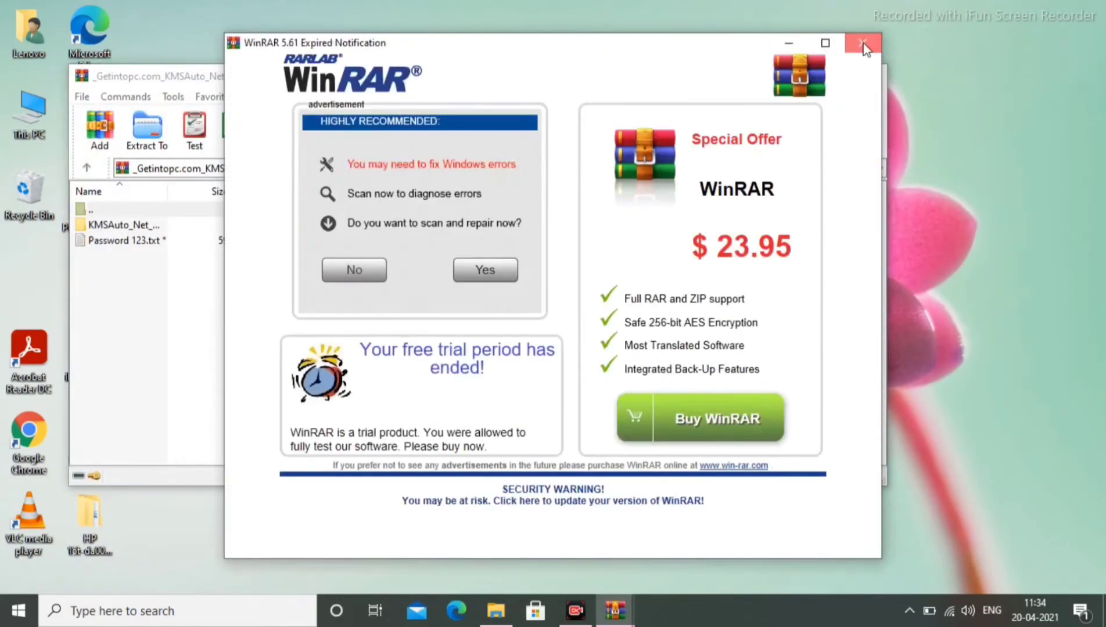
# Dismiss the WinRAR trial notice and run the KMSAuto Net application from the folder inside the archive
pyautogui.click(861, 42)
pyautogui.doubleClick(142, 226)
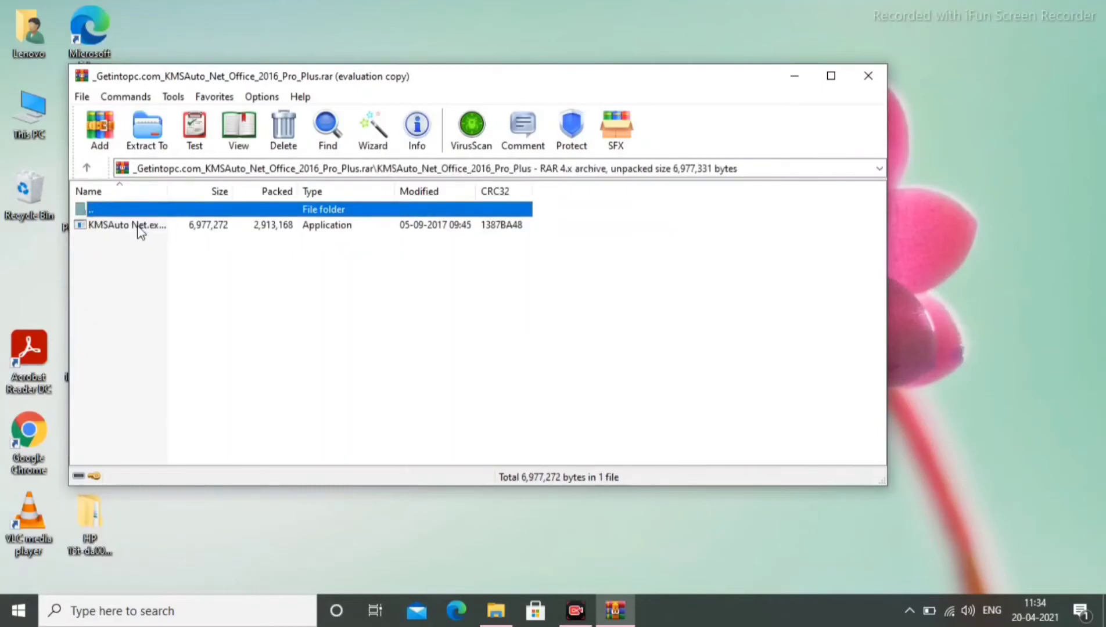
pyautogui.doubleClick(143, 229)
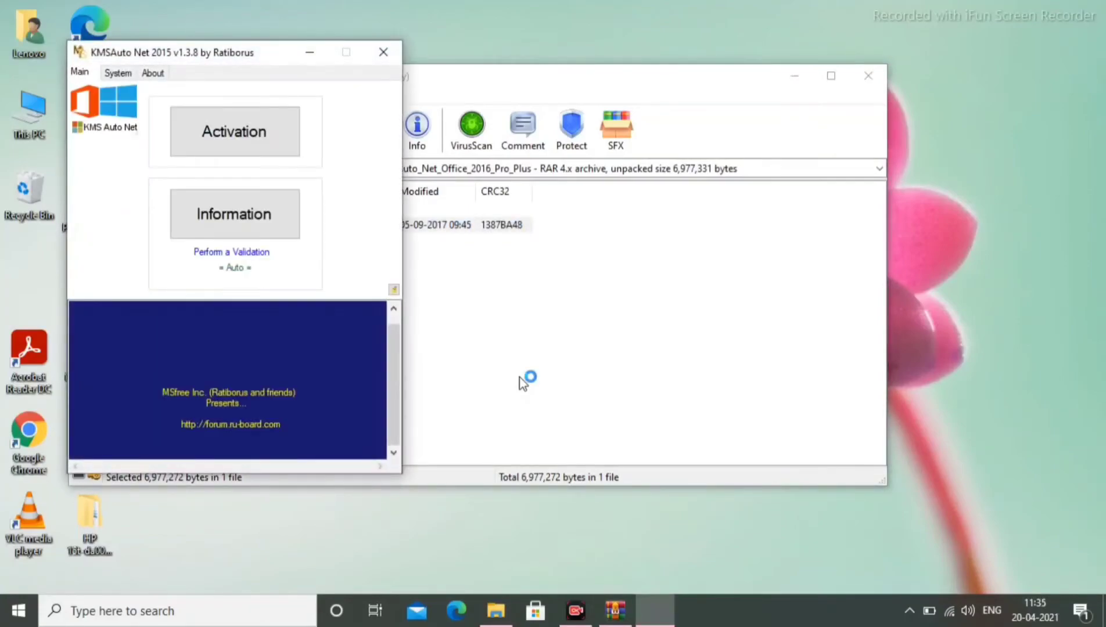
# Run Office activation in KMSAuto Net, converting Office 2016 Pro Plus from RETAIL to VL, and close the Office Convert window
pyautogui.click(276, 147)
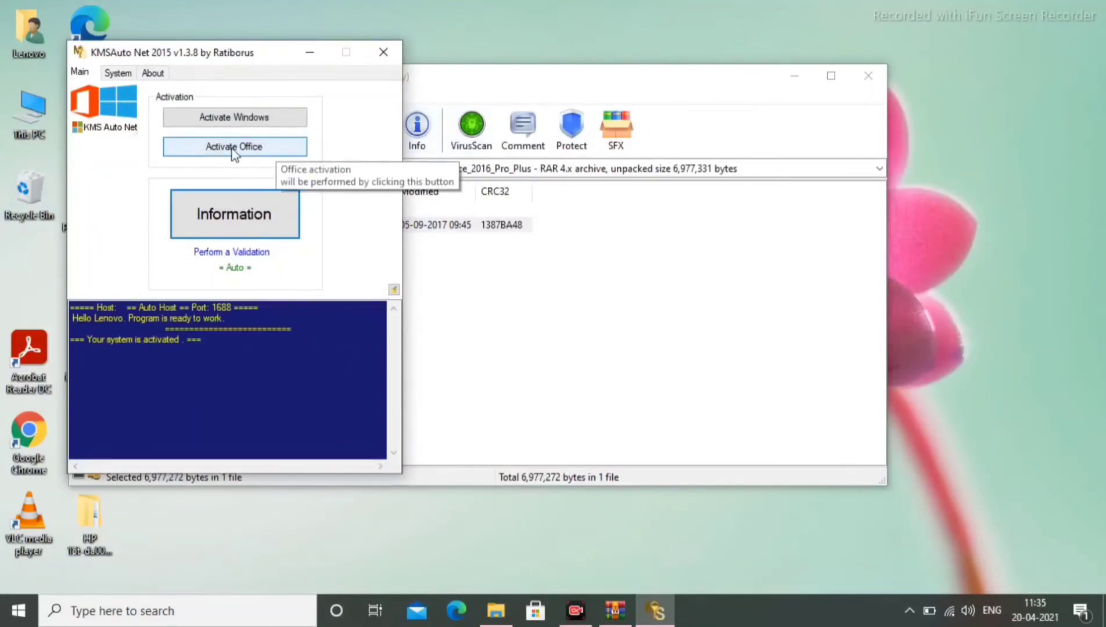
pyautogui.click(282, 145)
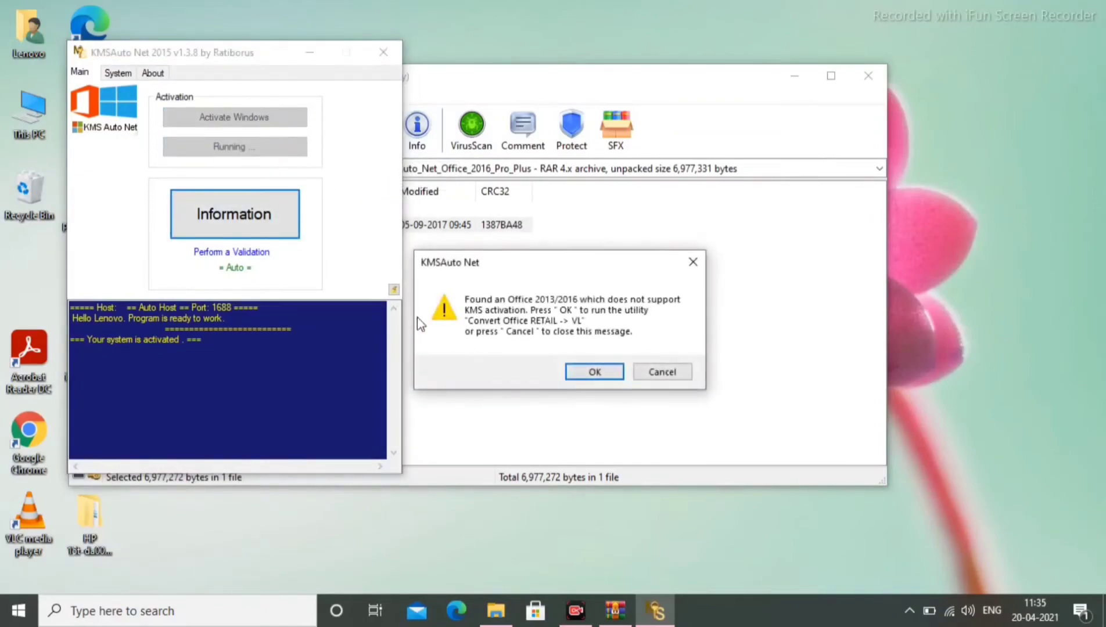
pyautogui.click(592, 372)
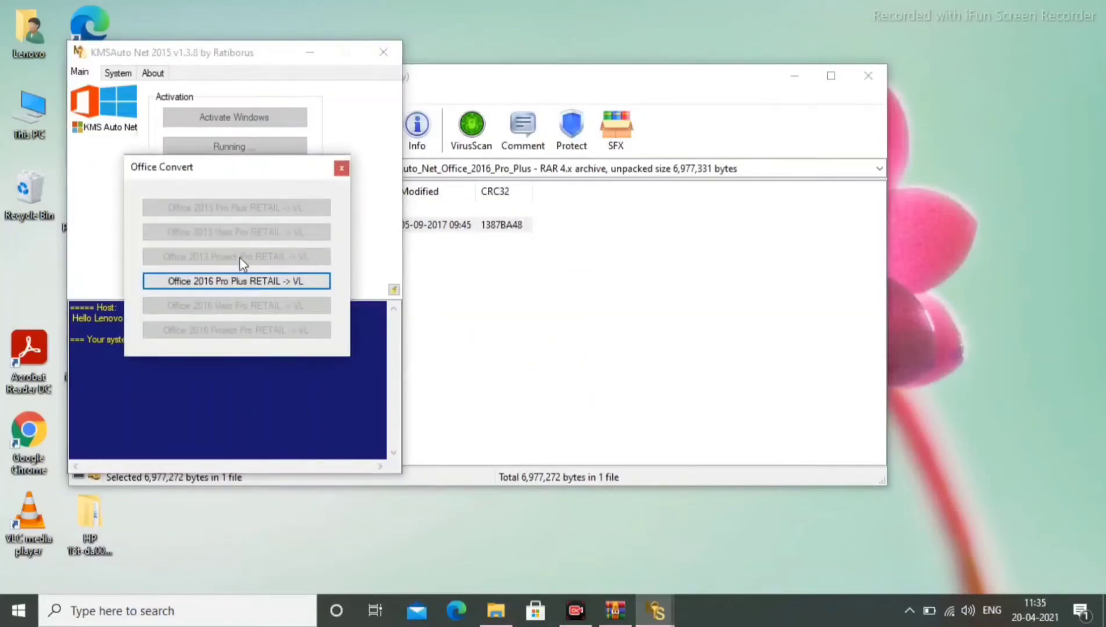
pyautogui.click(266, 284)
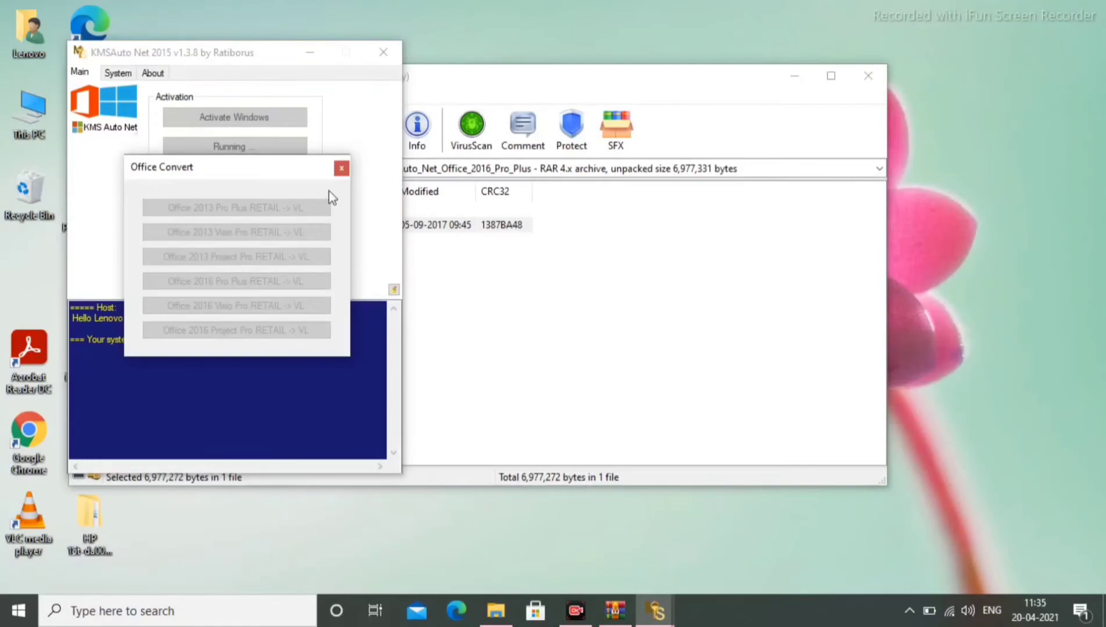
pyautogui.click(341, 170)
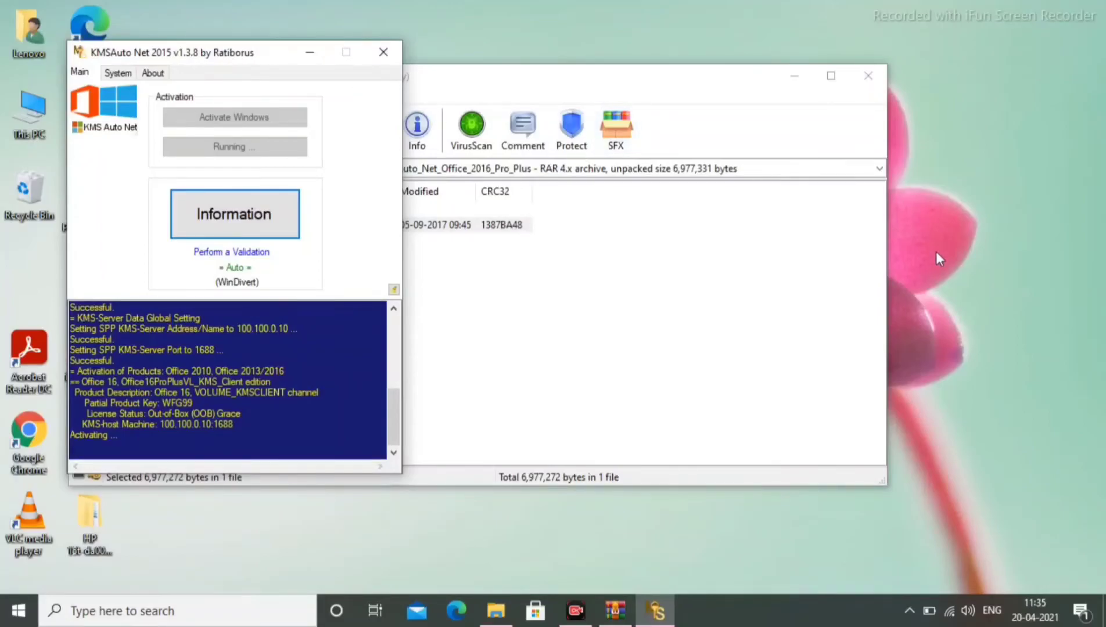
pyautogui.rightClick(1035, 227)
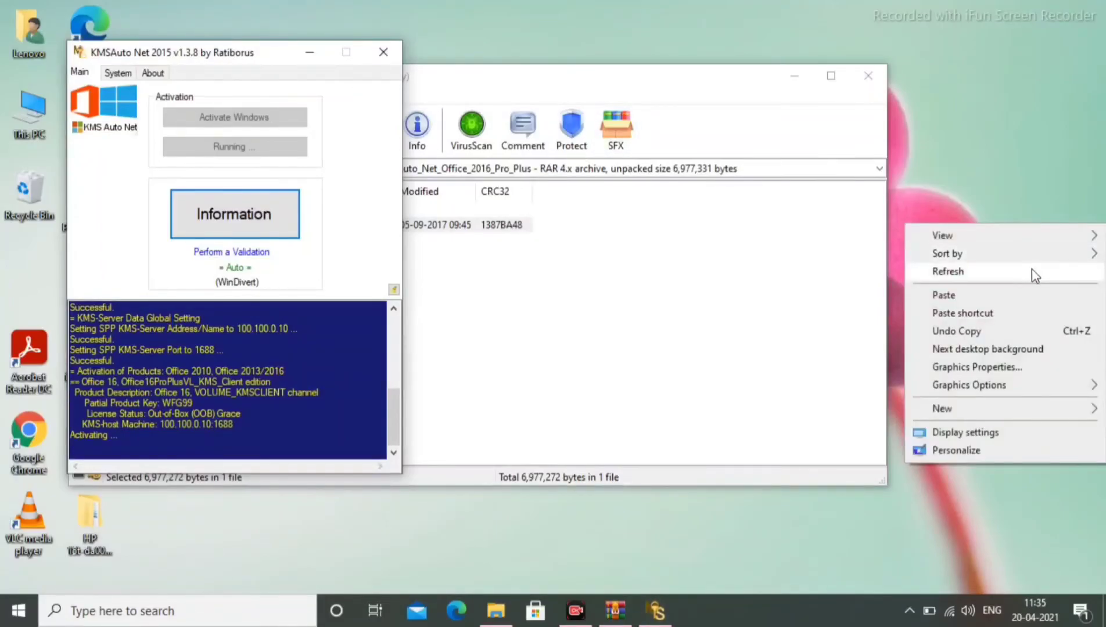
pyautogui.click(1031, 269)
pyautogui.rightClick(1031, 280)
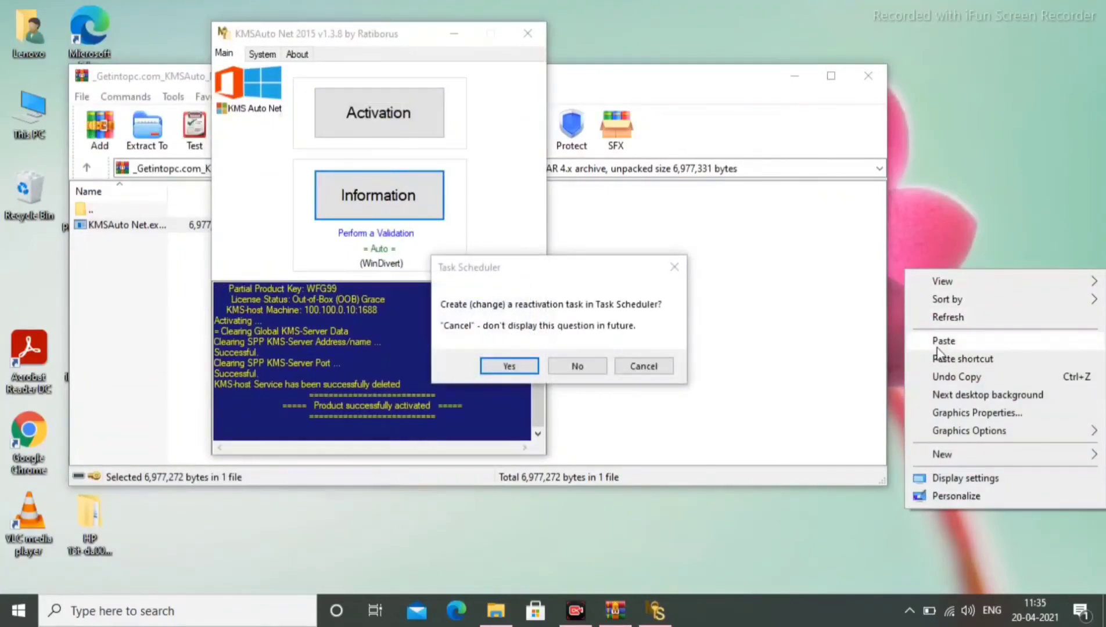
pyautogui.click(924, 317)
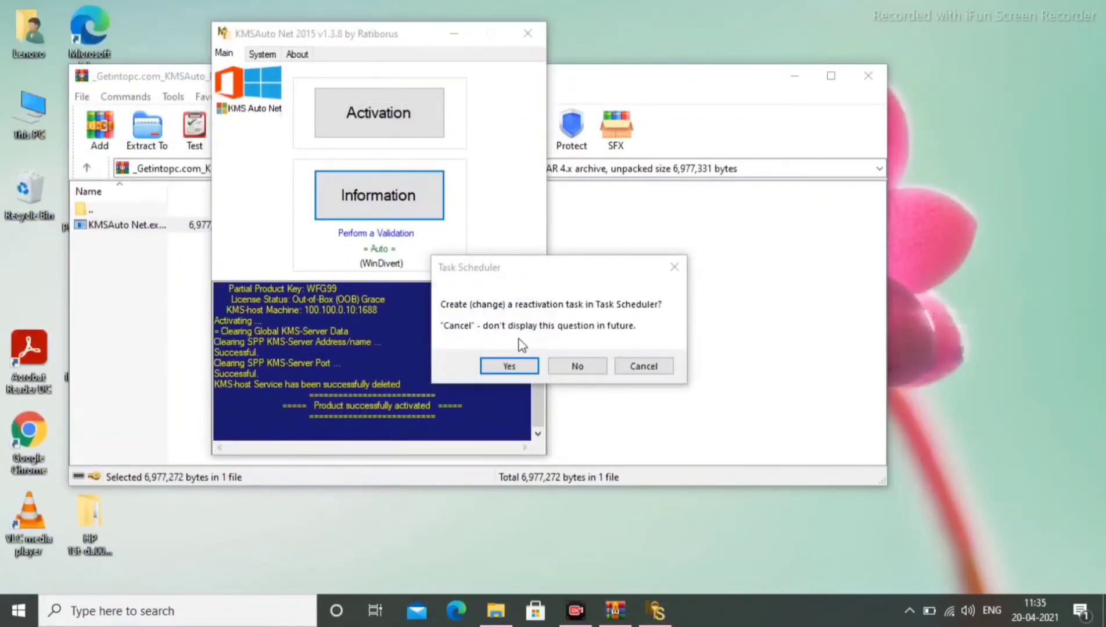
# Decline creating a reactivation task in Task Scheduler, and close KMSAuto Net and the WinRAR archive window
pyautogui.click(572, 366)
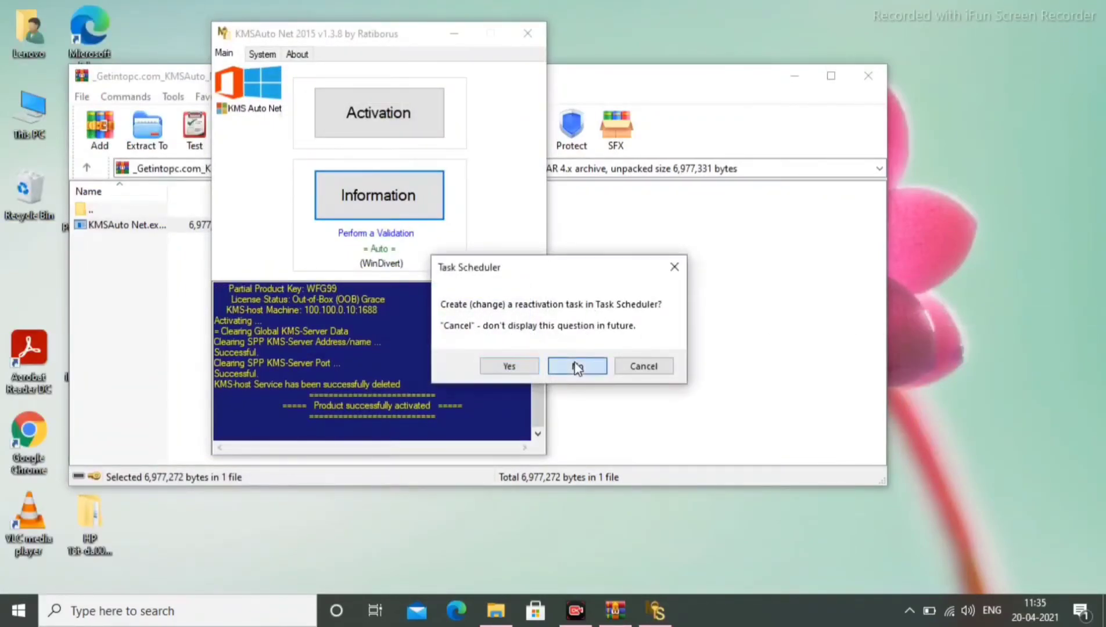
pyautogui.click(528, 33)
pyautogui.click(868, 76)
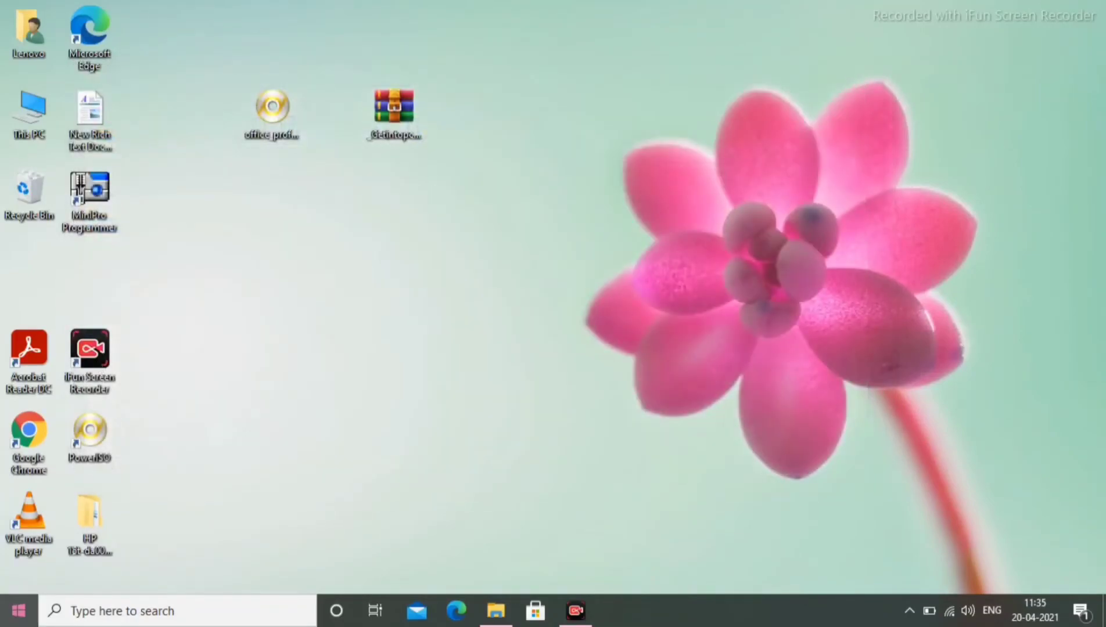
# Launch Word 2016, answer Yes to the default program question, and create a blank document
pyautogui.click(18, 611)
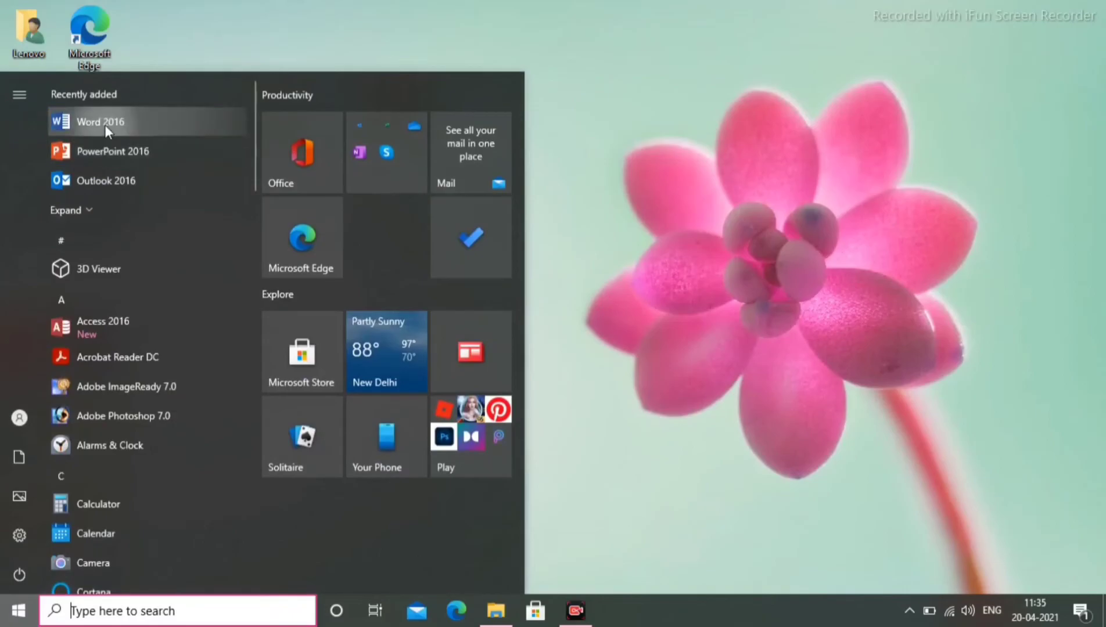
pyautogui.click(104, 123)
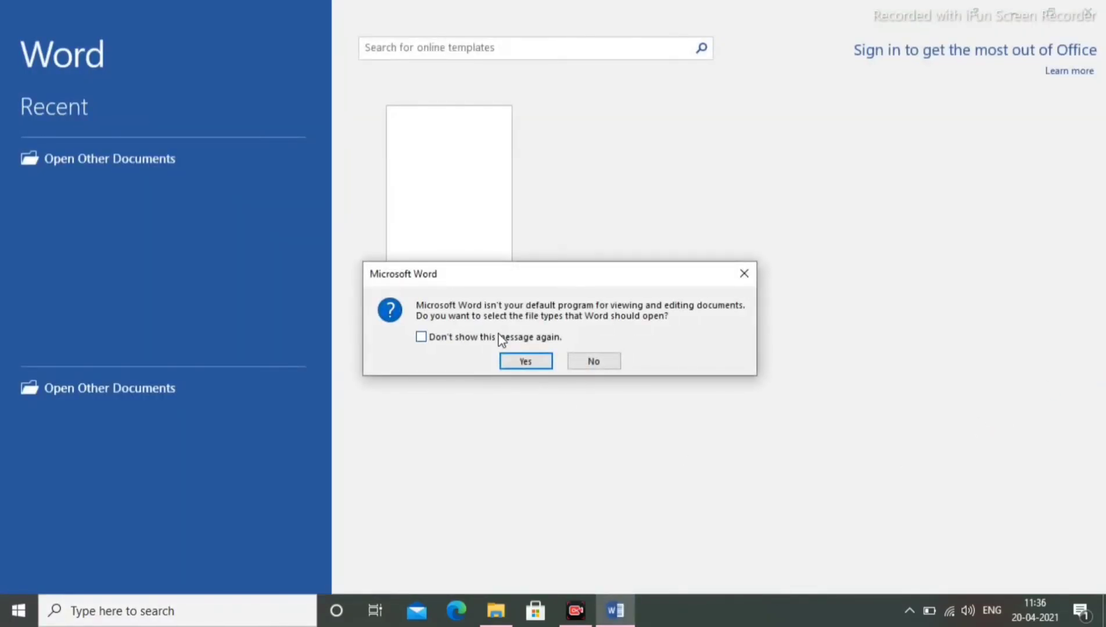
pyautogui.click(523, 363)
pyautogui.click(799, 312)
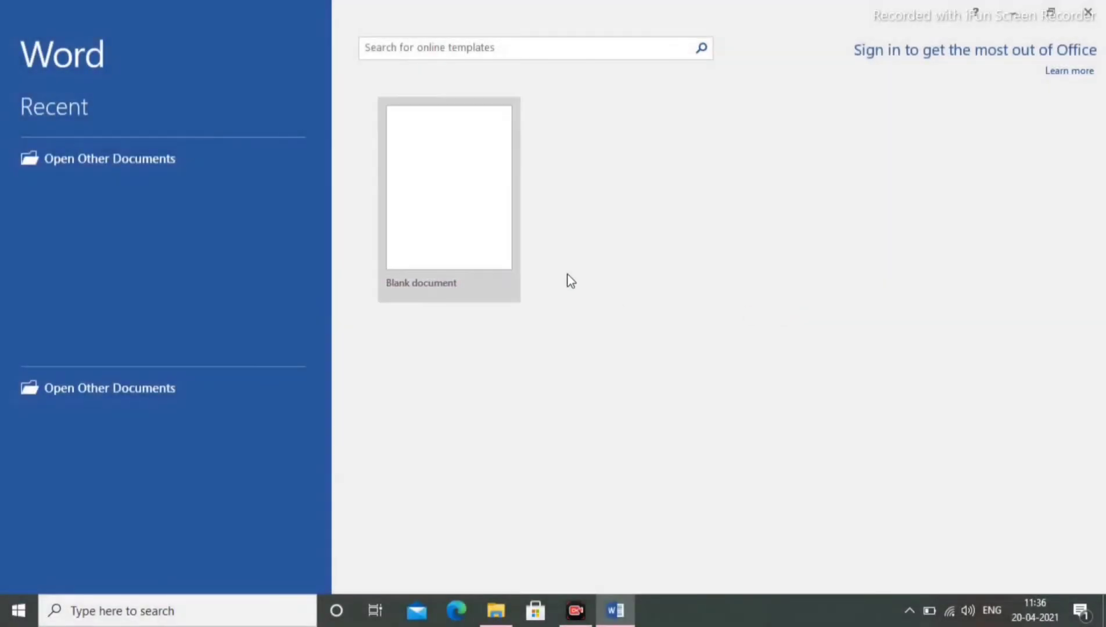
pyautogui.click(708, 401)
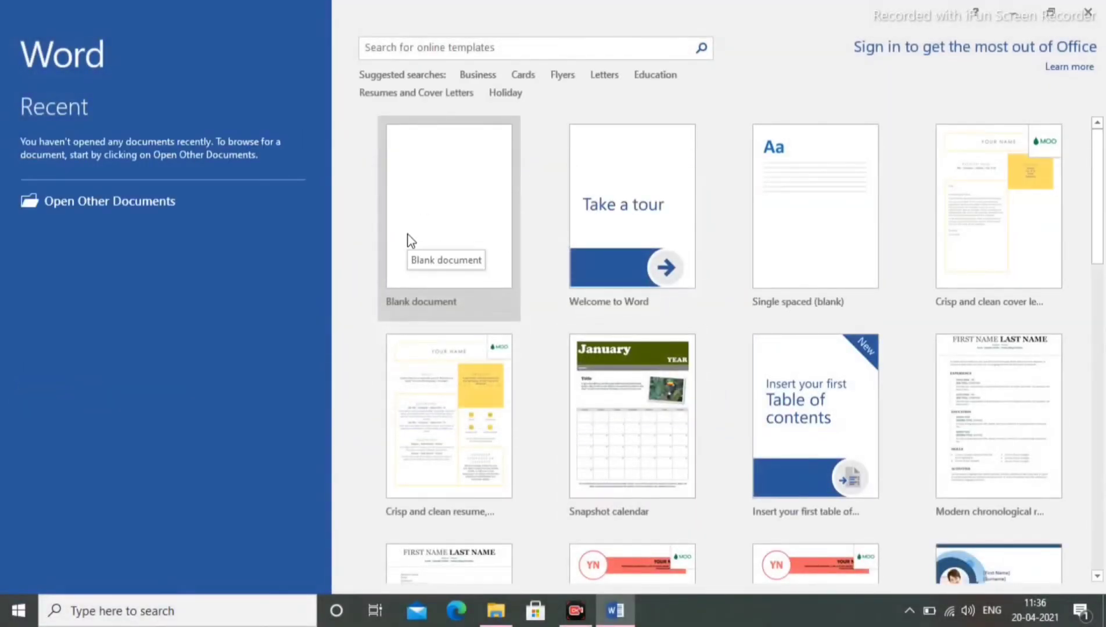
pyautogui.click(410, 239)
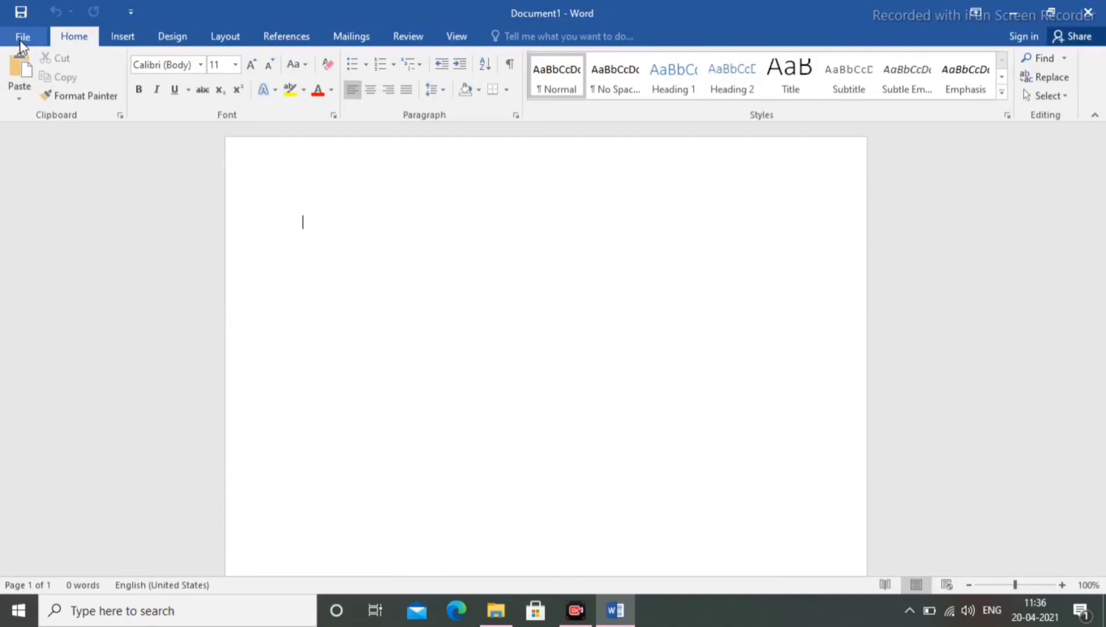
# Check the Office activation status on Word's Account page, and choose a new blank document
pyautogui.click(22, 38)
pyautogui.click(41, 365)
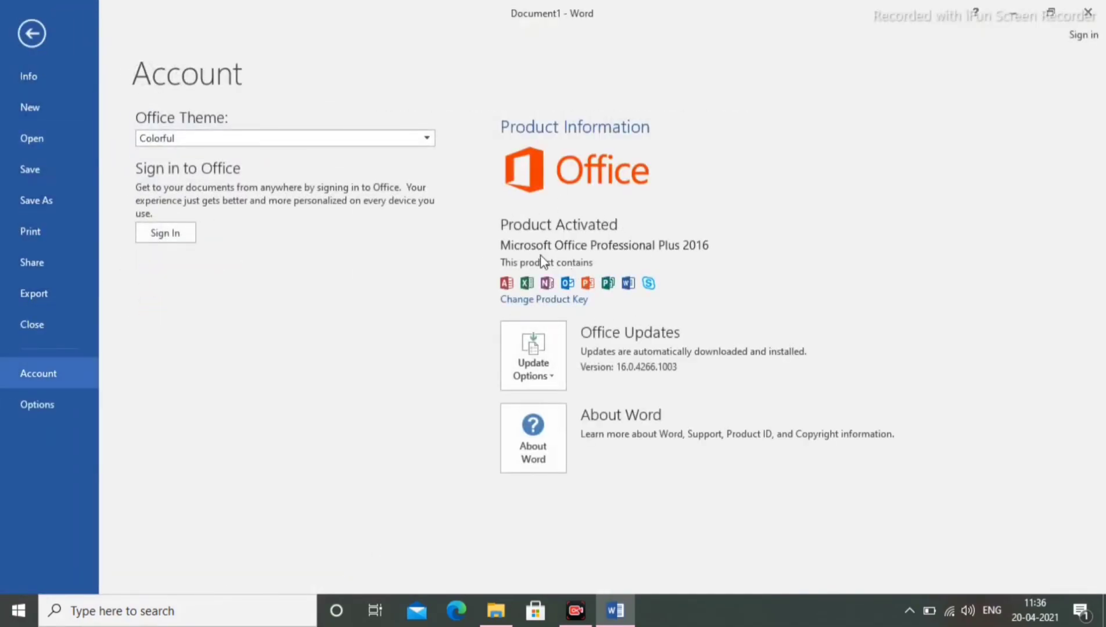
pyautogui.click(39, 111)
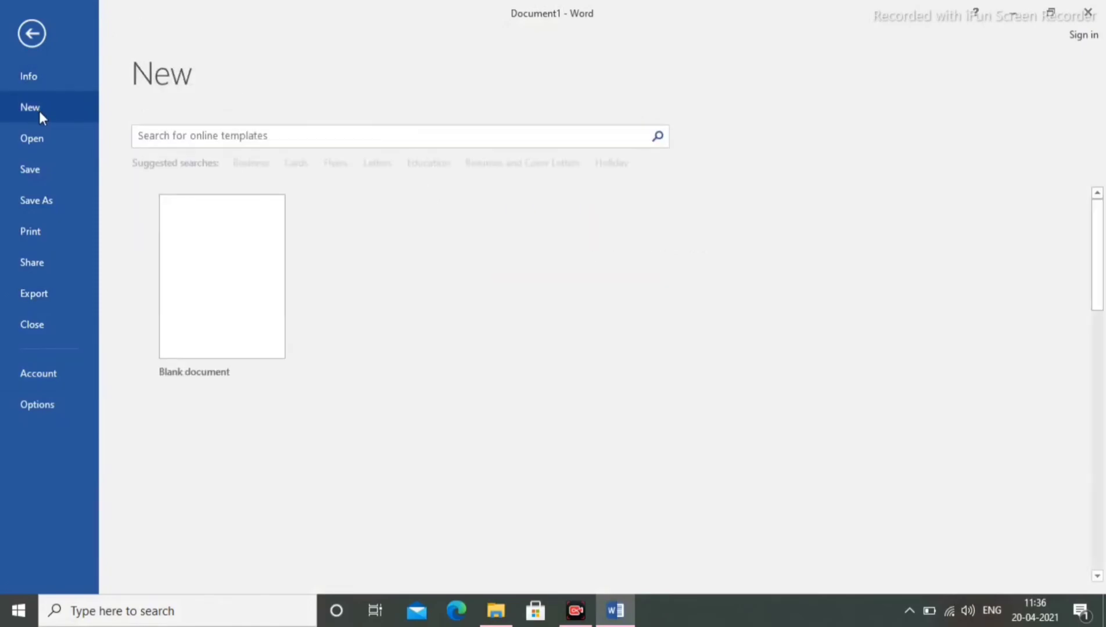
pyautogui.click(260, 232)
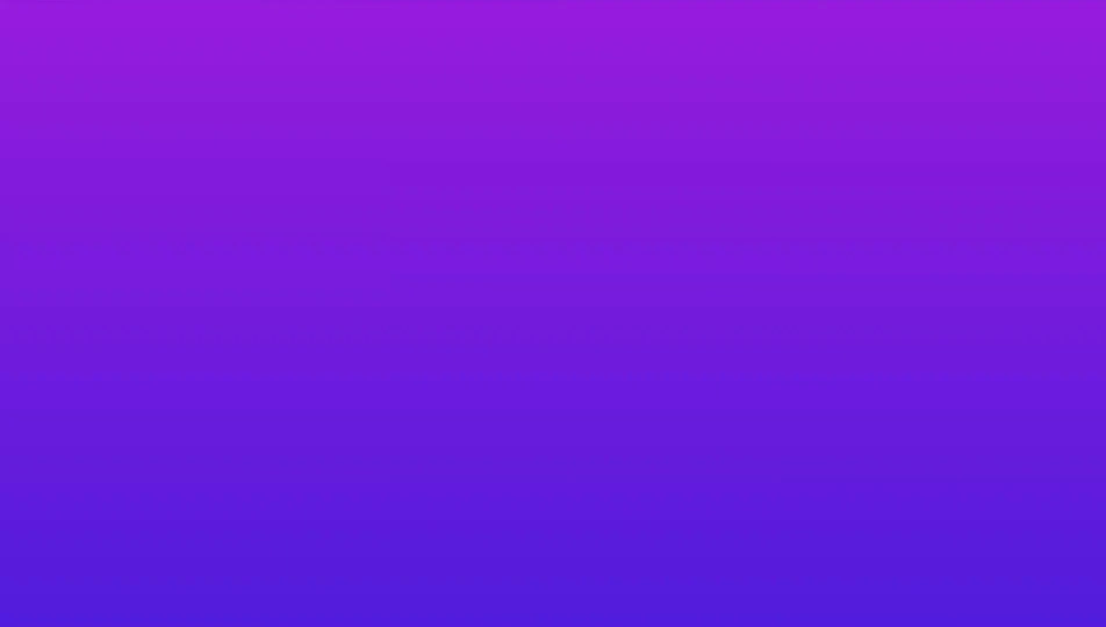